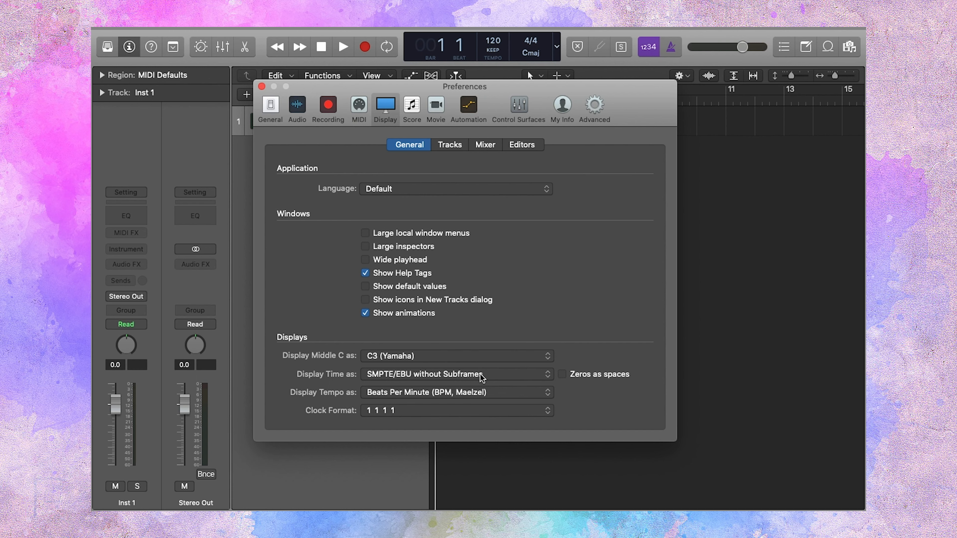
- Check the time display formats without changing the selection, and set Display Middle C as to C4 (Roland)
click(549, 378)
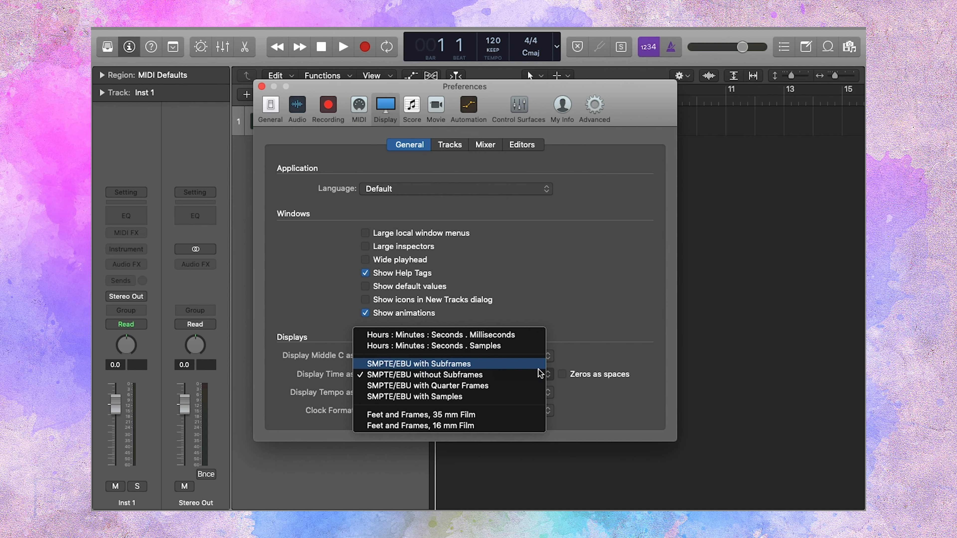
click(593, 350)
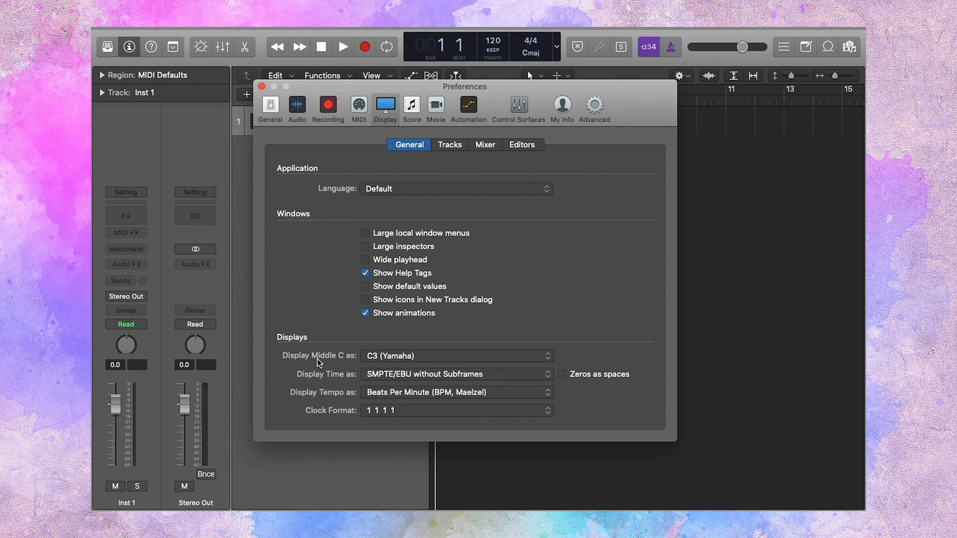
click(458, 357)
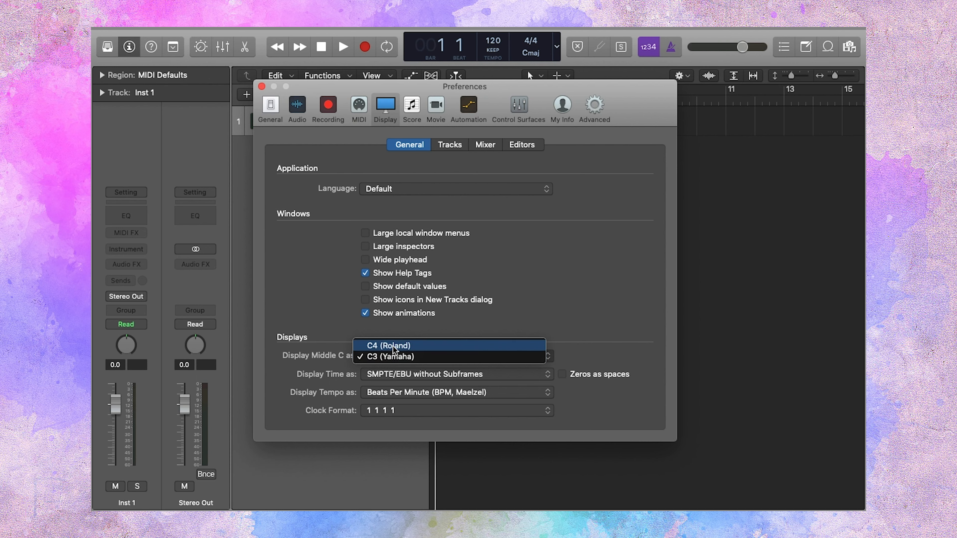
click(402, 347)
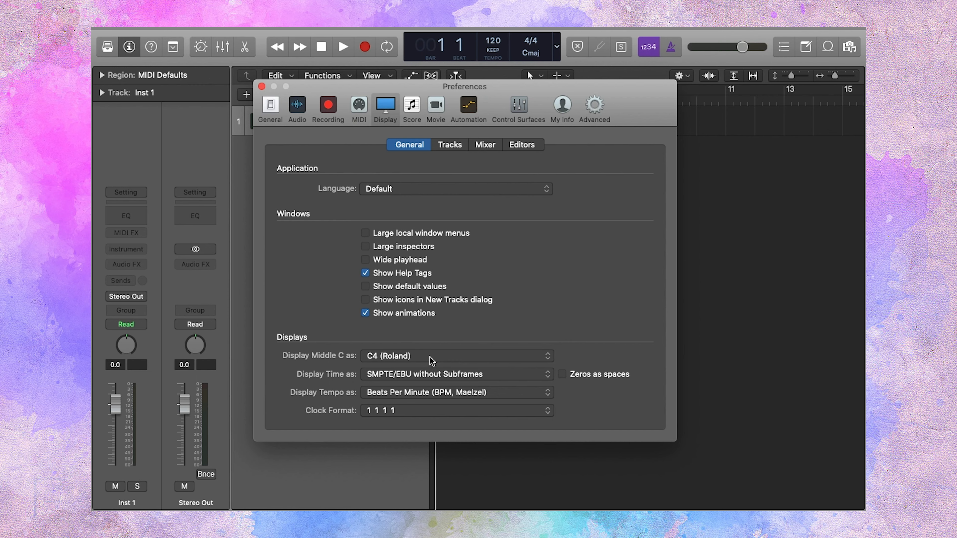
- Preview the Piano Roll with its Bright background preference switched off and on again, and close the preferences and the editor
click(483, 146)
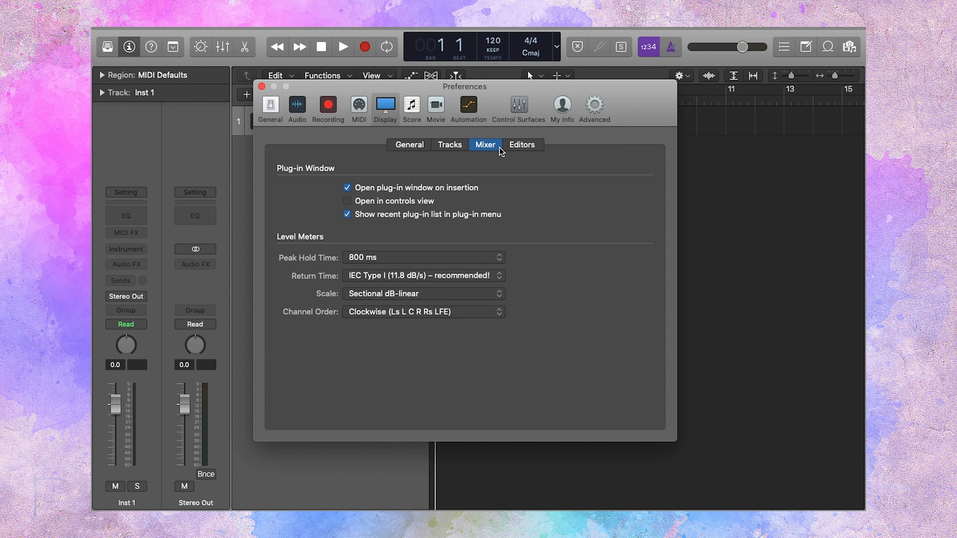
click(522, 148)
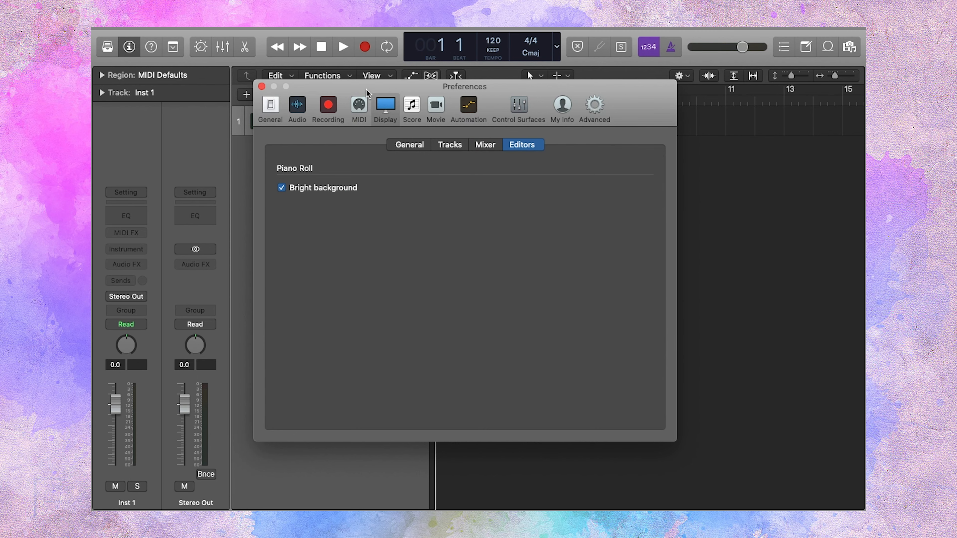
drag(370, 89, 376, 35)
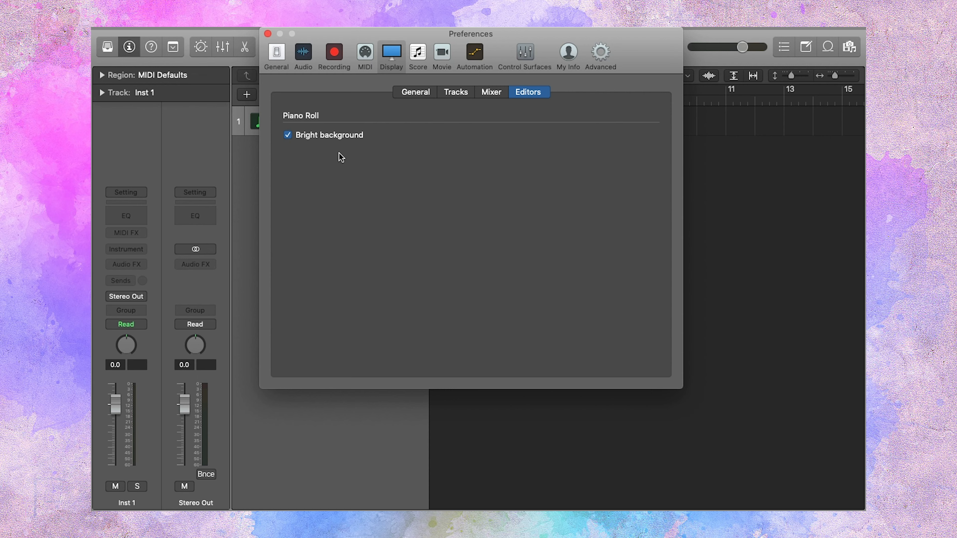
key(p)
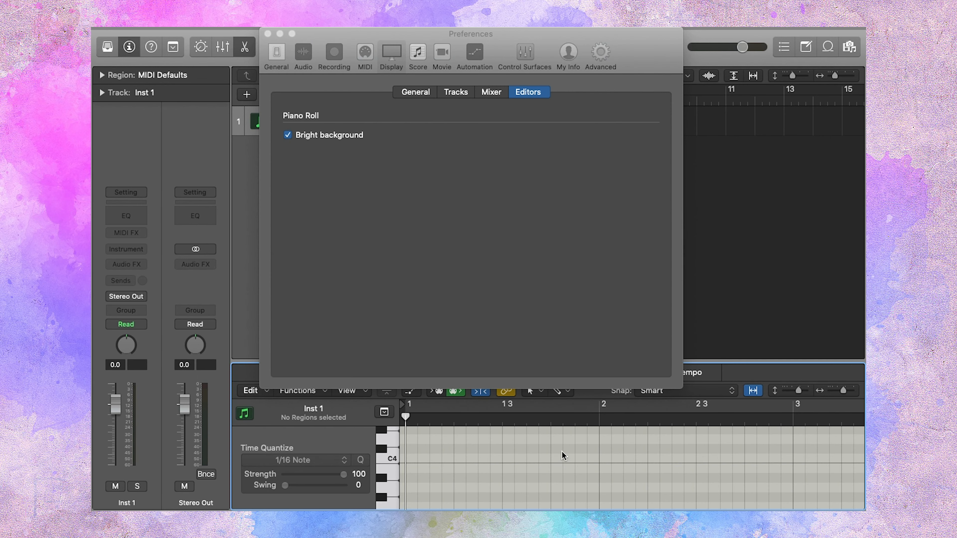
click(288, 136)
click(288, 136)
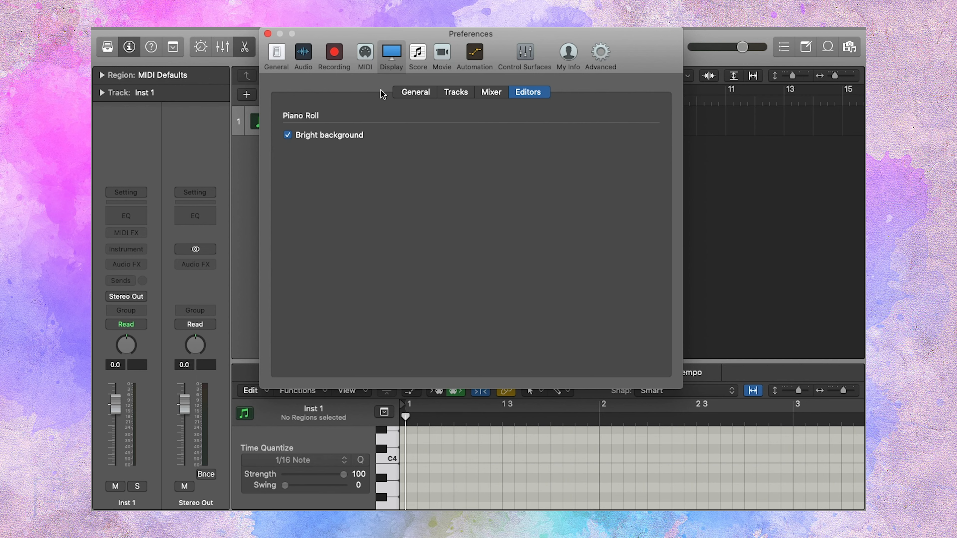
click(268, 34)
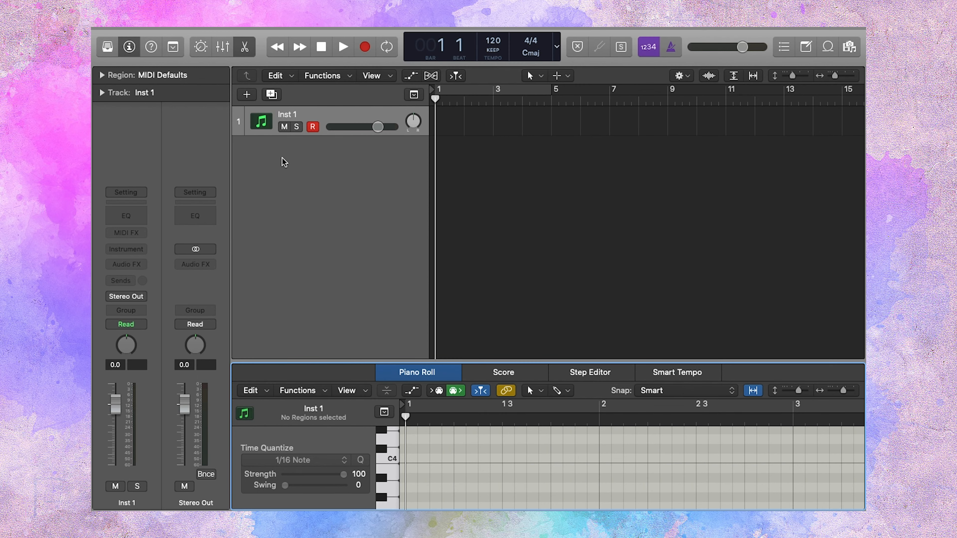
key(e)
- Enable Notes and the Notes option under Chase on Cycle Jump in the project's MIDI Chase settings, and close the project settings
mouse_move(228, 30)
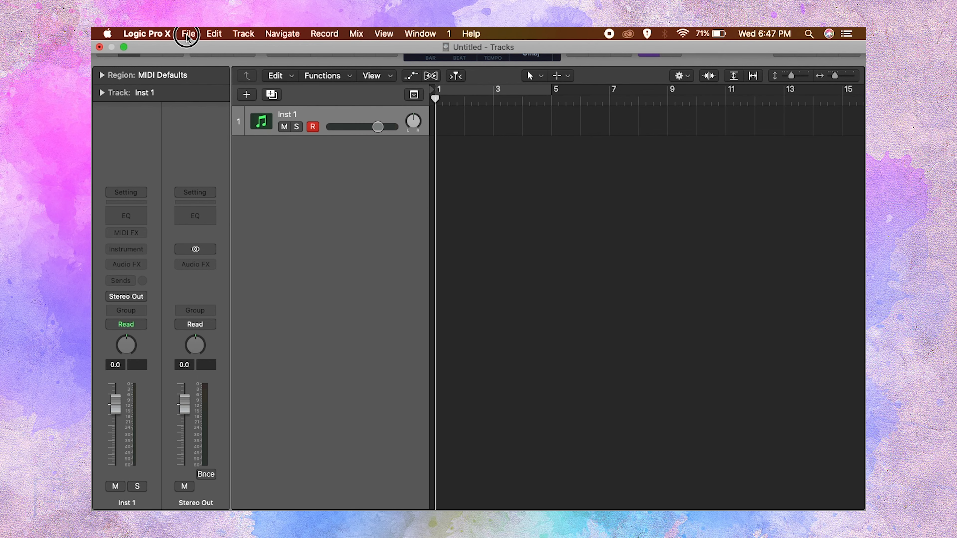
click(187, 36)
mouse_move(220, 214)
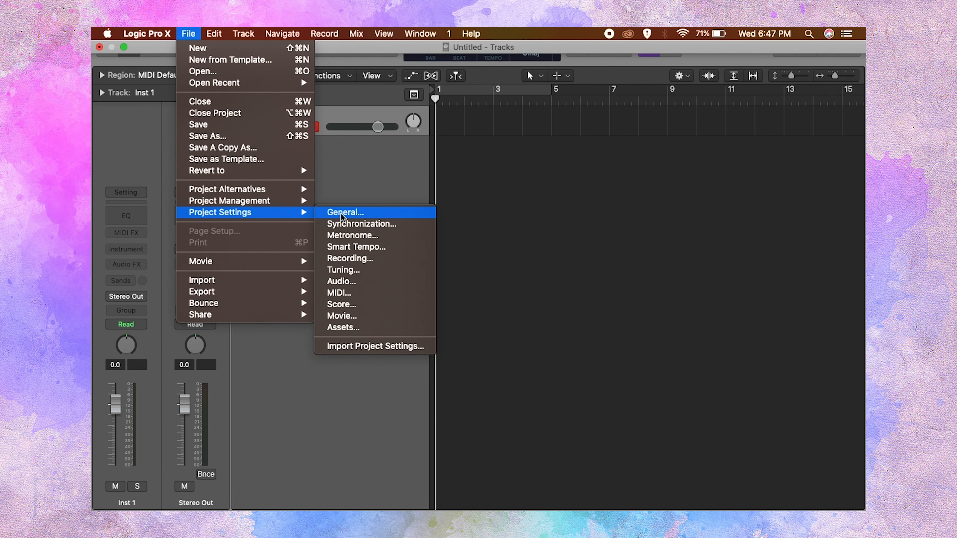
click(347, 296)
click(374, 217)
drag(375, 217, 466, 58)
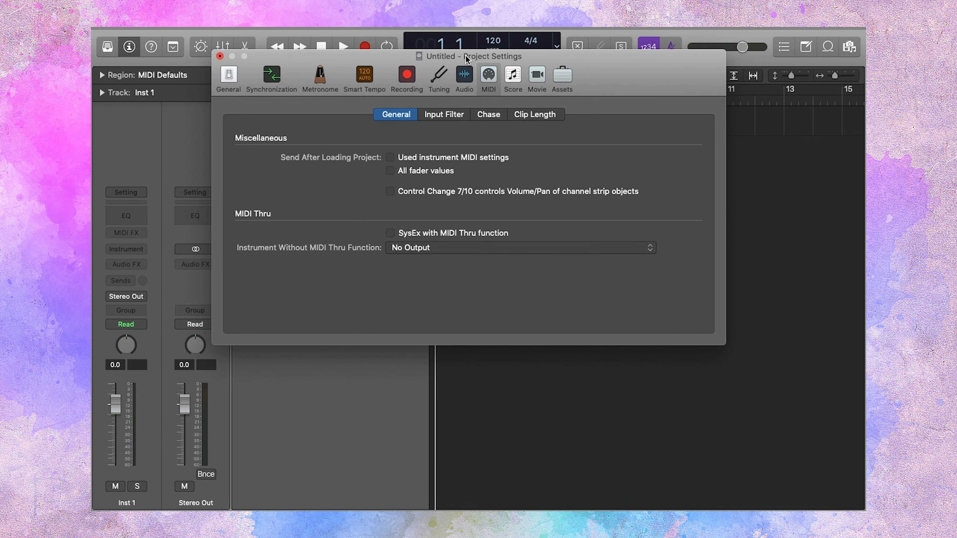
click(489, 114)
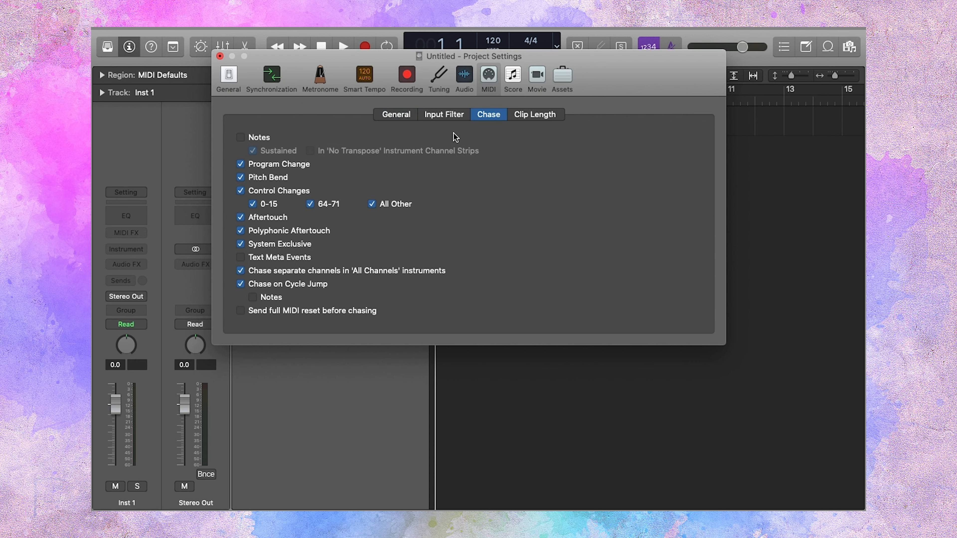
click(240, 137)
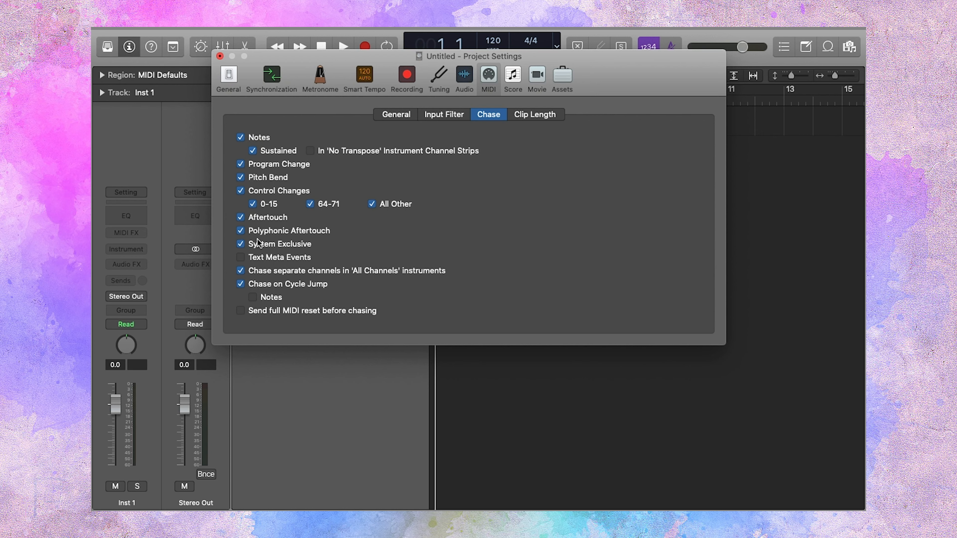
click(253, 297)
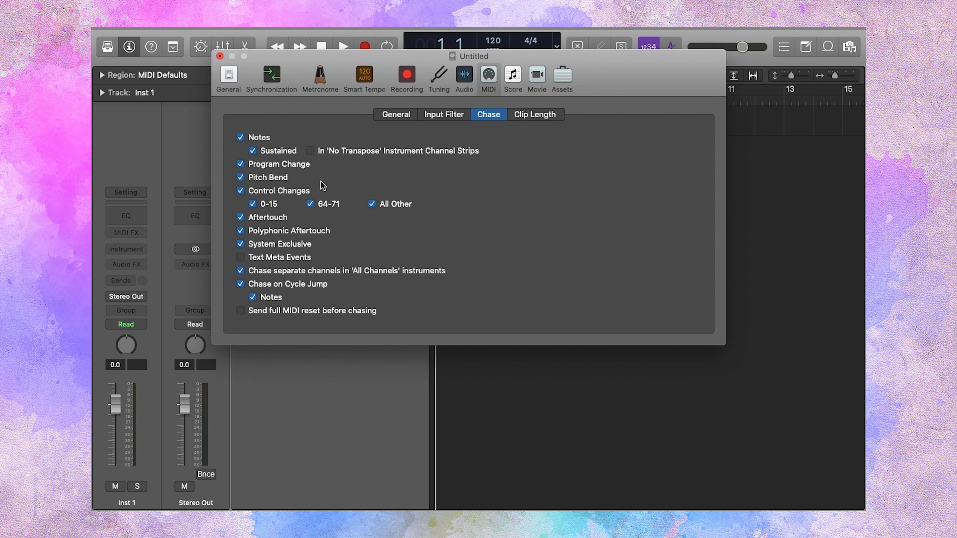
click(220, 56)
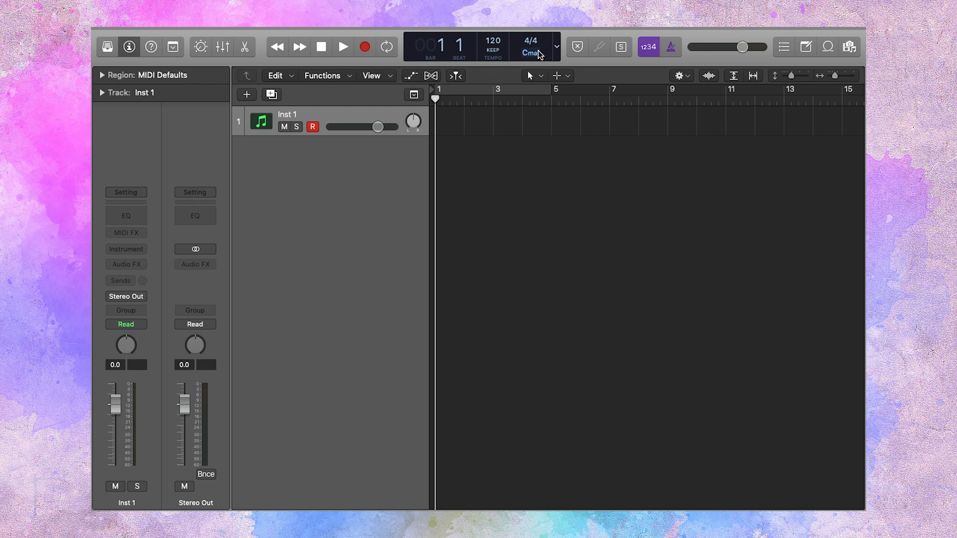
- Switch the LCD to Custom, hide Locators and MIDI Activity, and show Sample Rate or Punch Locators and Key Signature / Project End
click(557, 46)
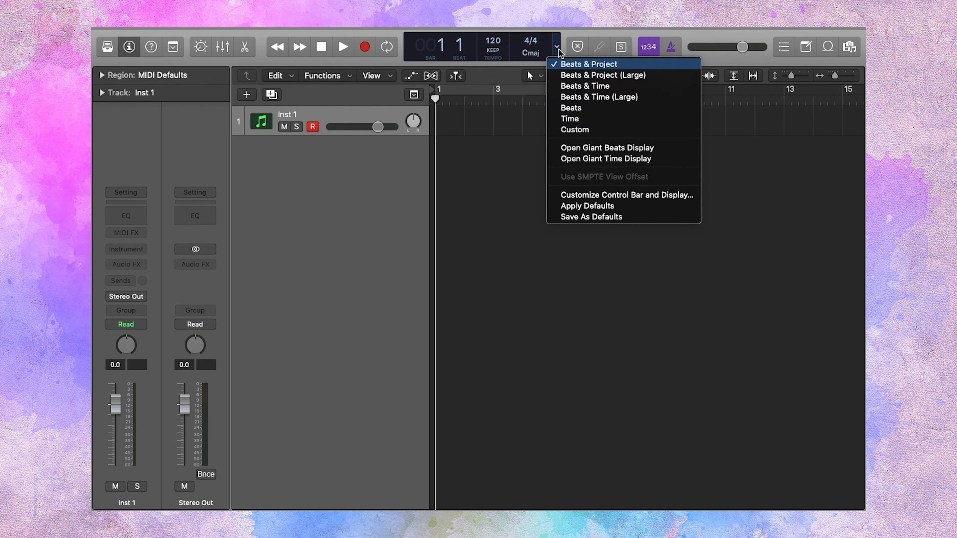
click(576, 130)
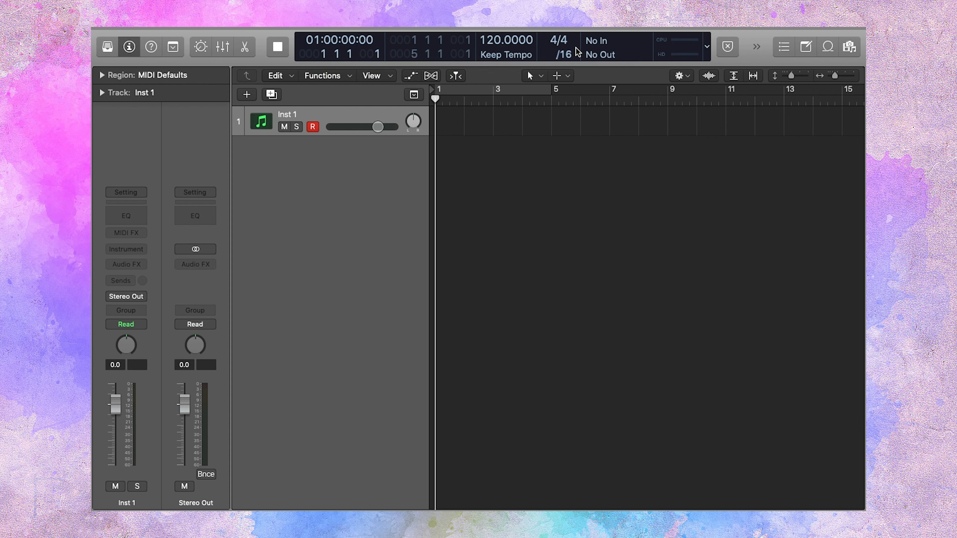
click(709, 49)
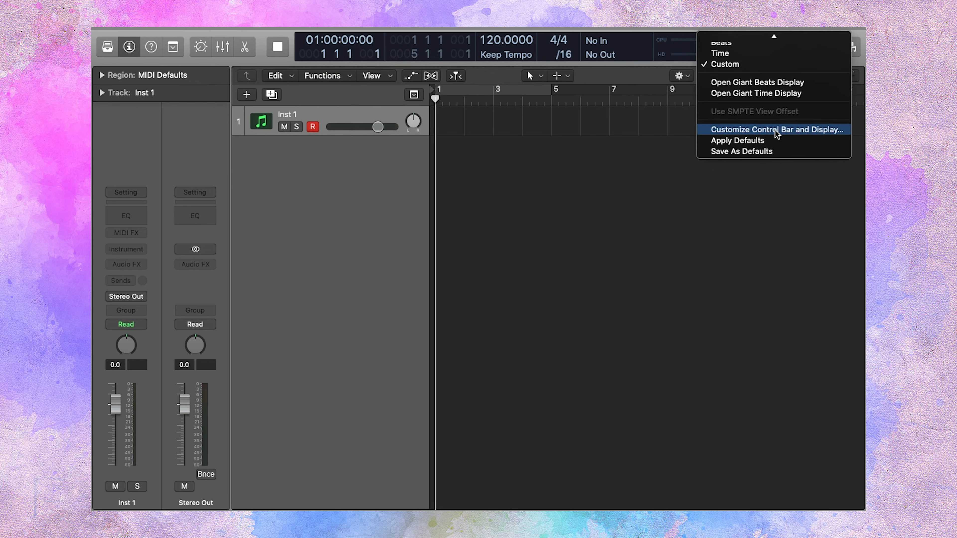
click(755, 130)
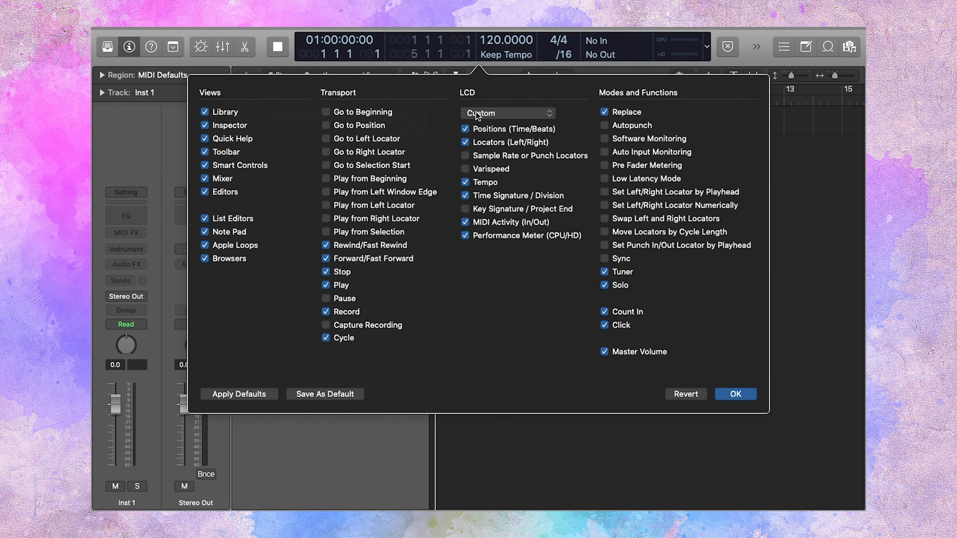
click(465, 142)
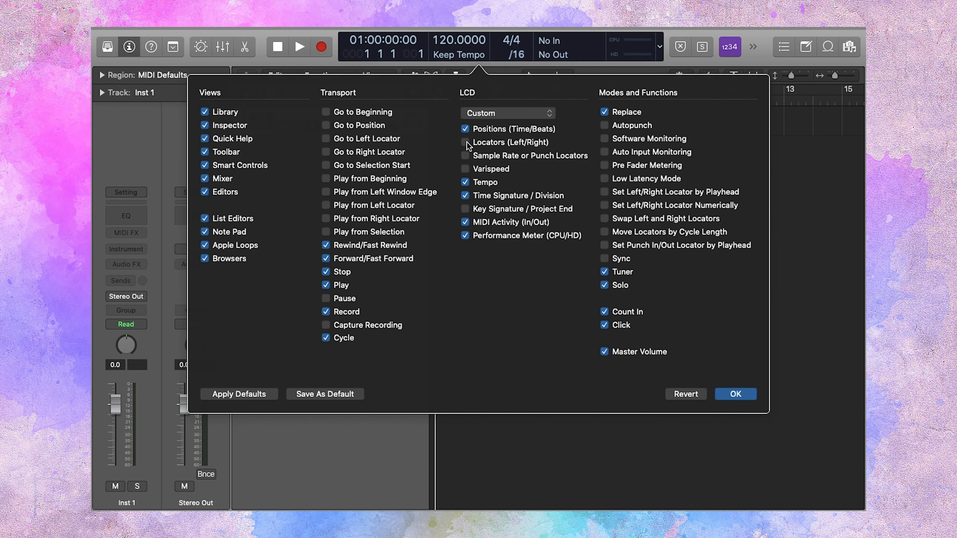
click(465, 156)
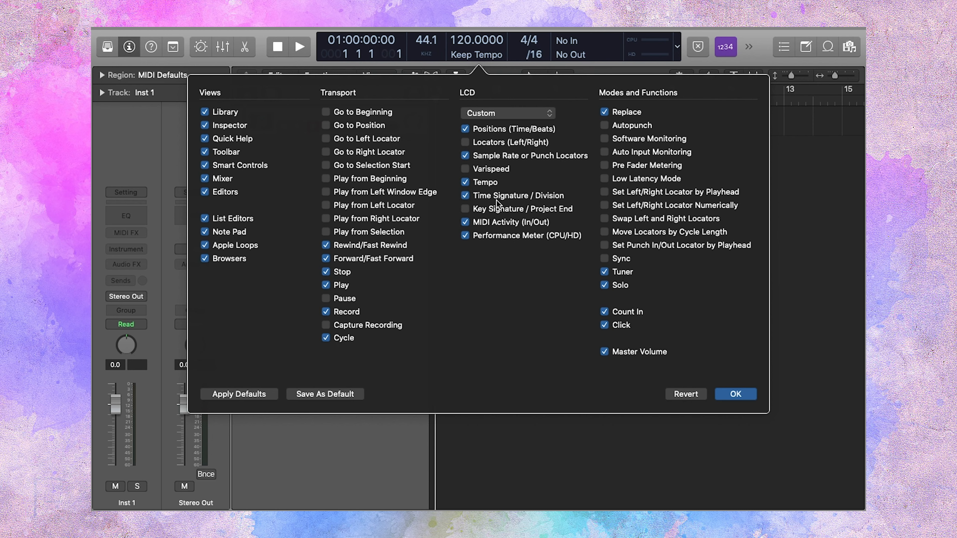
click(466, 209)
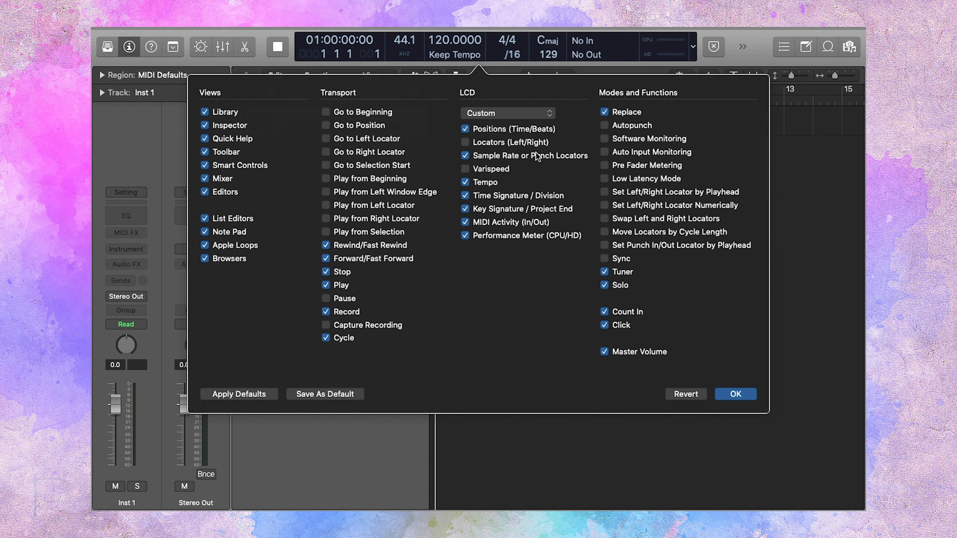
click(466, 222)
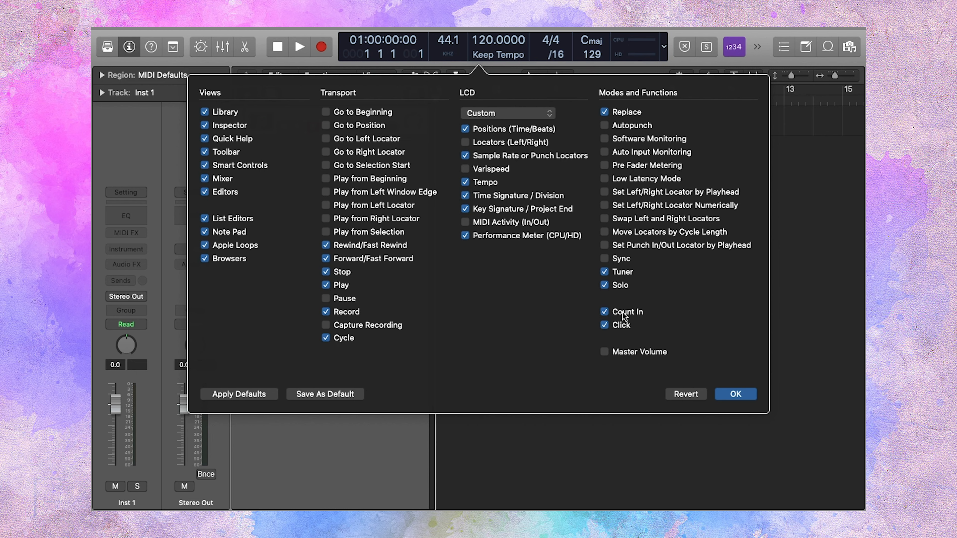
- In the control bar's modes, toggle Count In off and on, remove Replace, and add Software Monitoring and Auto Input Monitoring
click(605, 312)
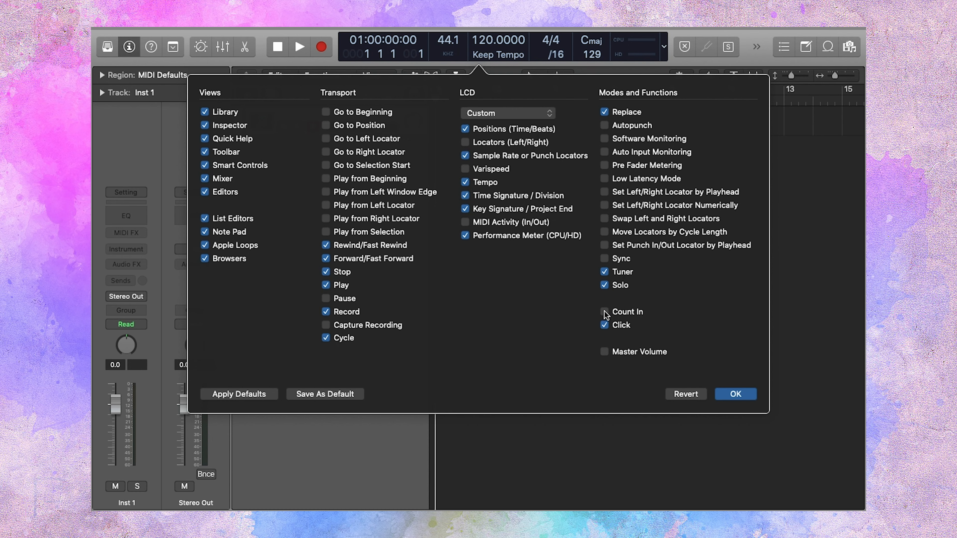
click(604, 312)
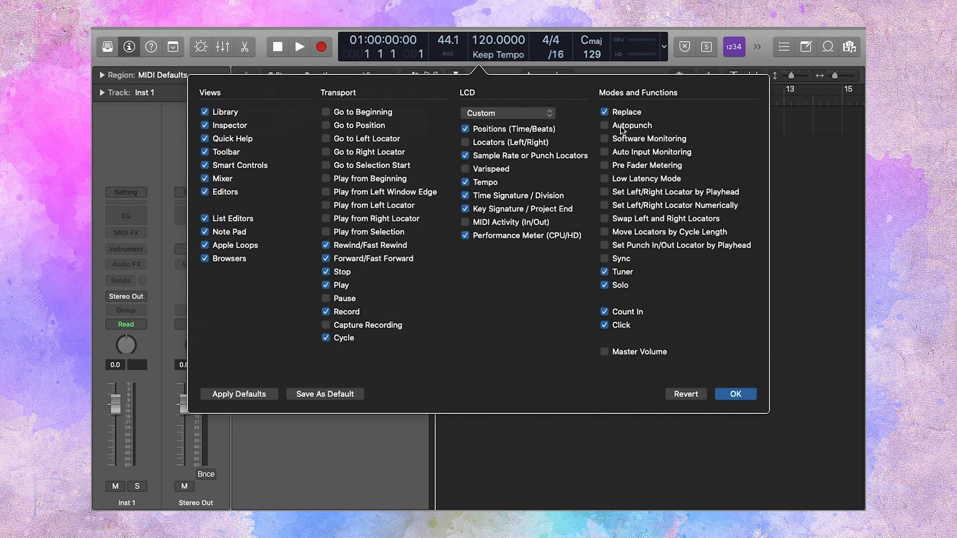
click(604, 112)
click(605, 139)
- Hide Library, Inspector, Quick Help and Apple Loops from the control bar views and accept the customization
click(205, 111)
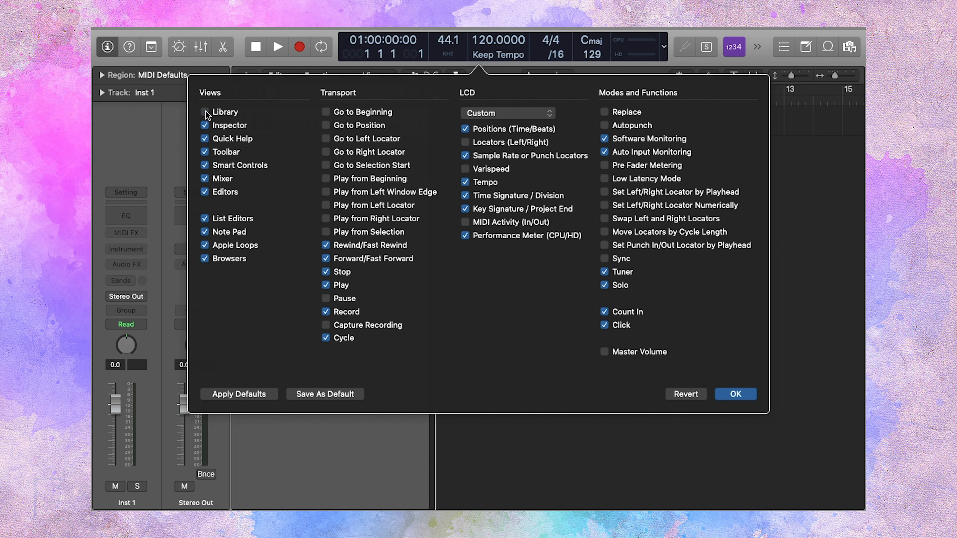
click(204, 125)
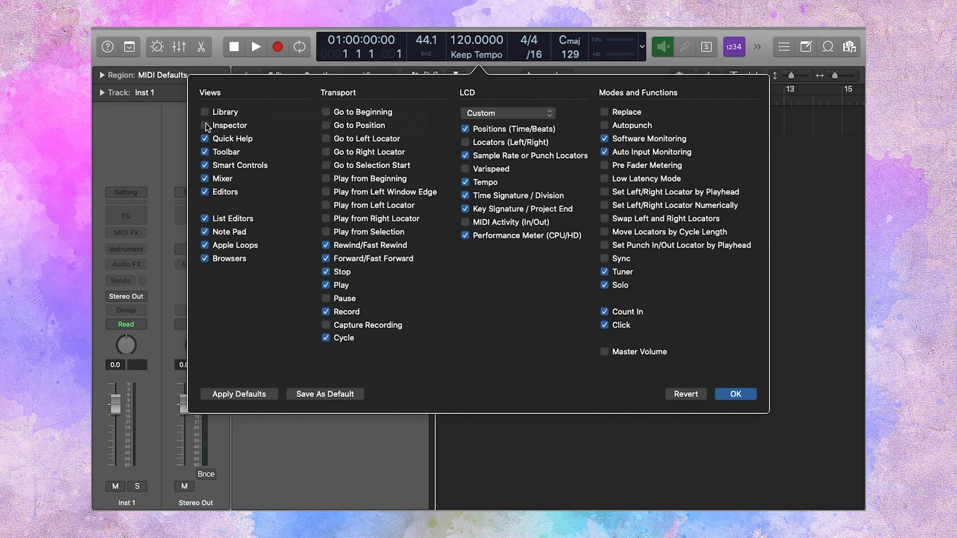
click(205, 138)
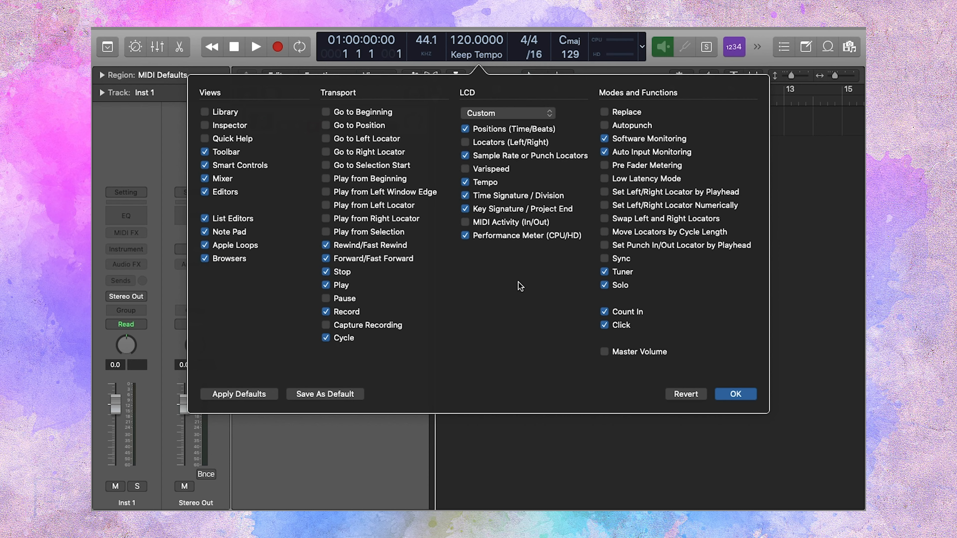
click(205, 245)
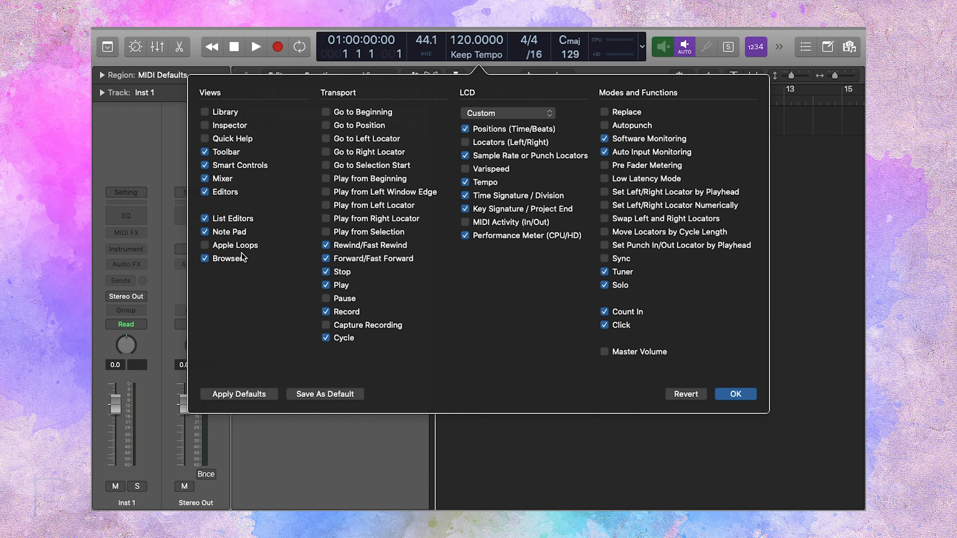
click(749, 395)
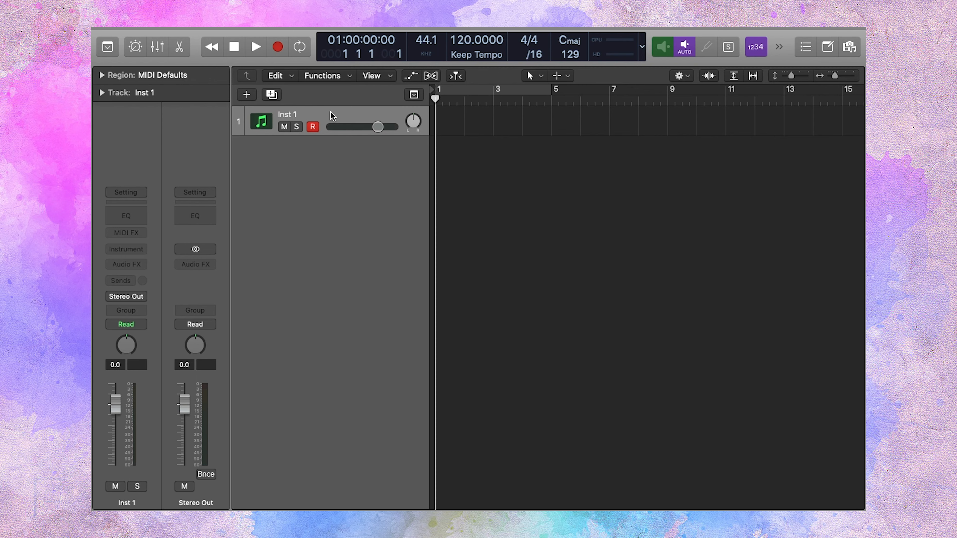
- Configure the Inst 1 track header to show the Protect and Freeze buttons
right_click(339, 118)
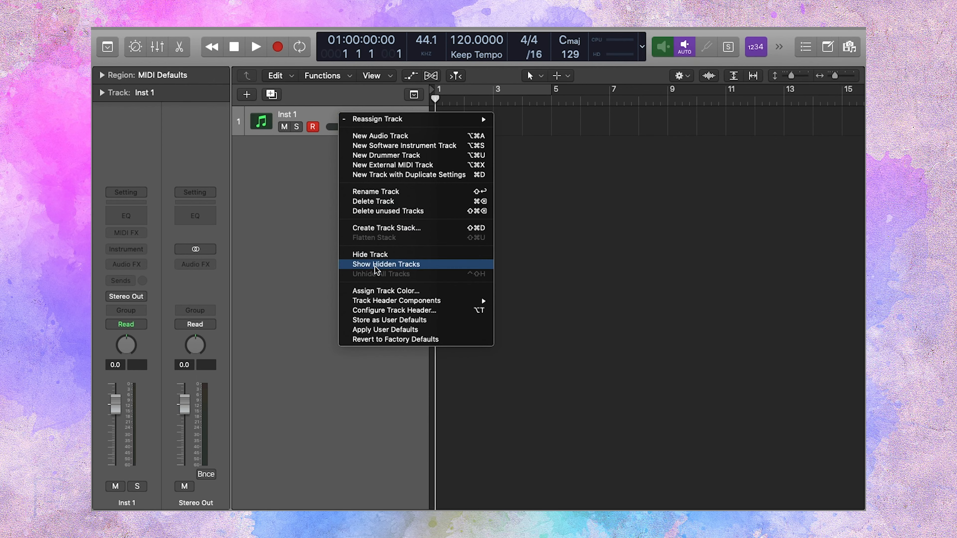
click(400, 312)
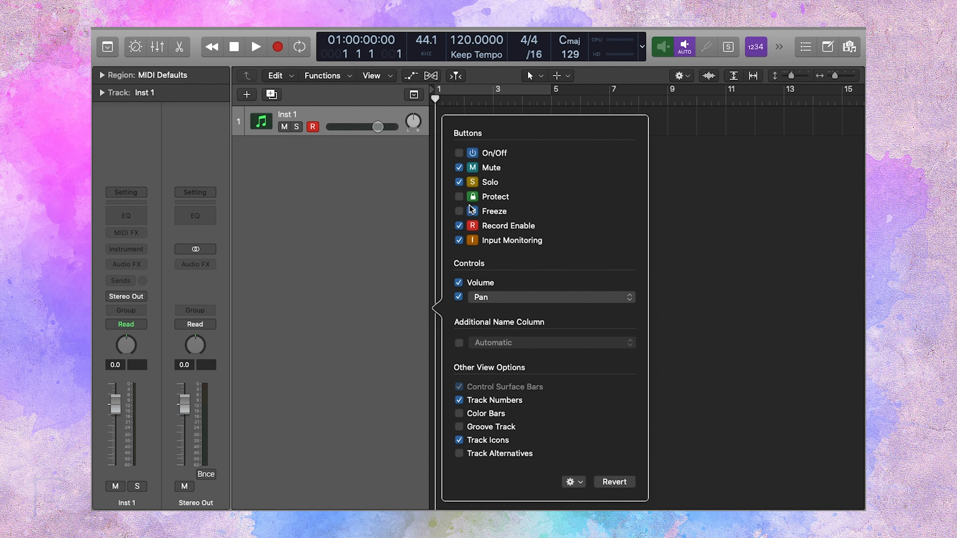
click(459, 198)
click(472, 211)
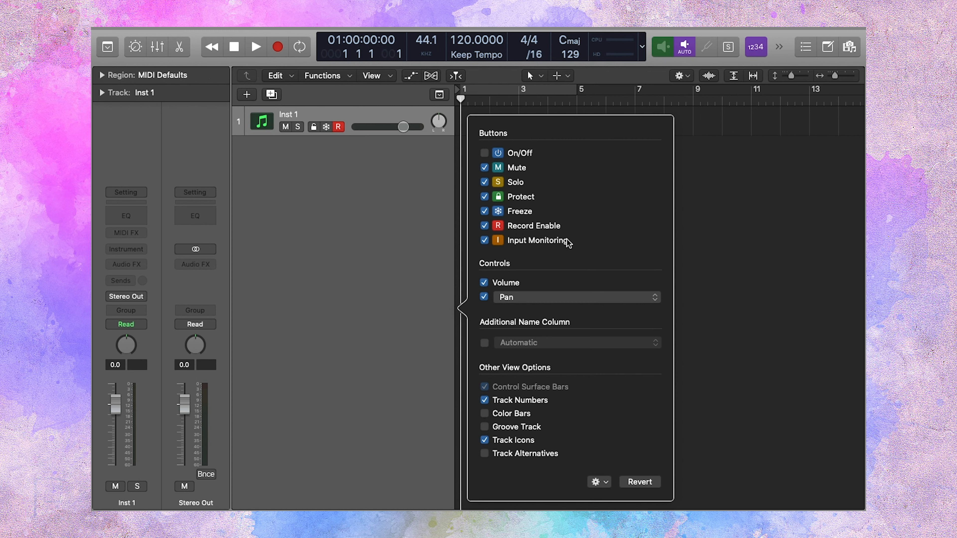
- In the track header options, hide Track Numbers and Track Icons, and show Color Bars, Groove Track and Track Alternatives
click(485, 402)
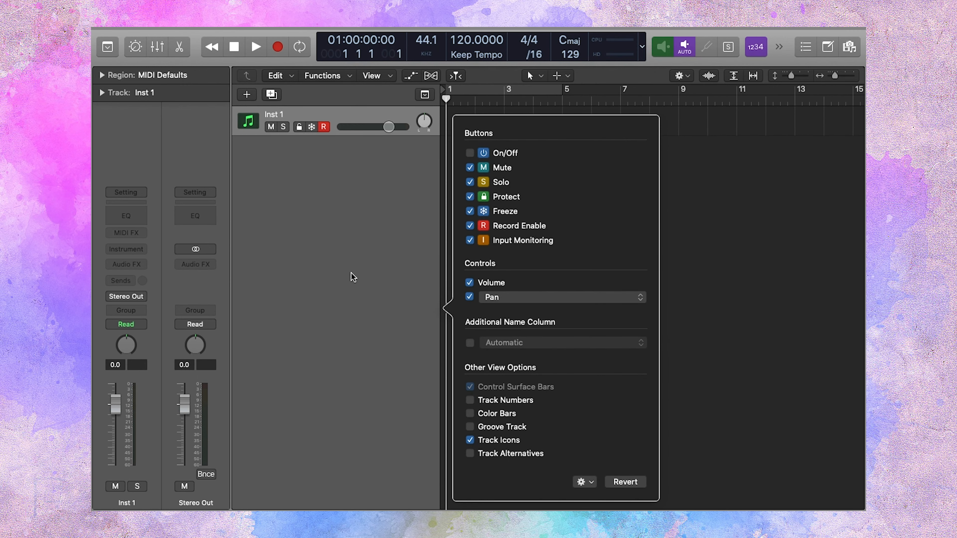
click(470, 413)
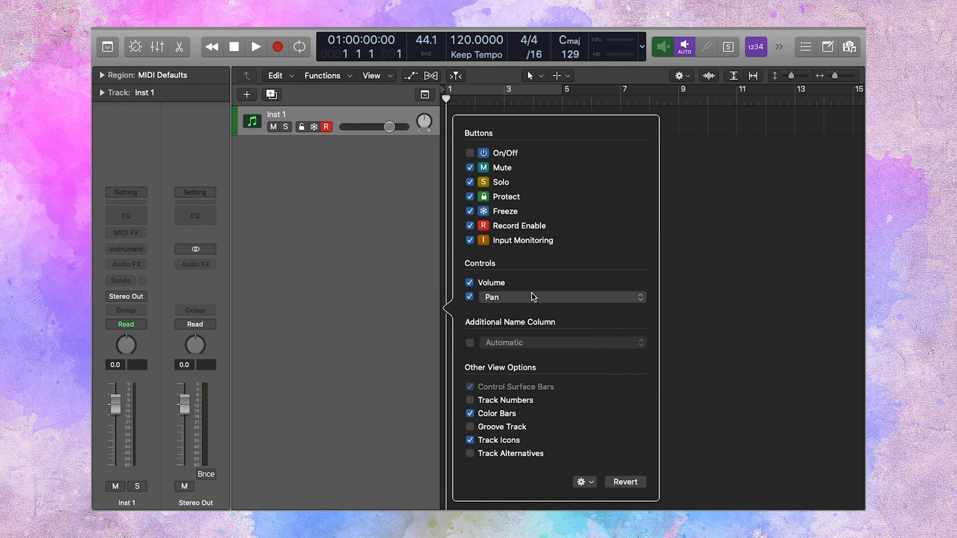
click(470, 427)
click(237, 123)
mouse_move(238, 121)
click(470, 439)
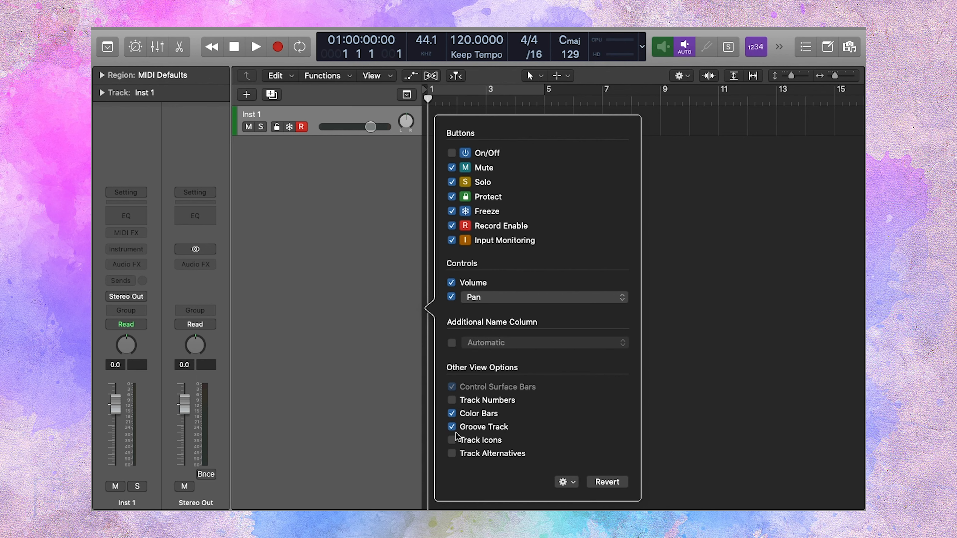
click(451, 454)
click(274, 177)
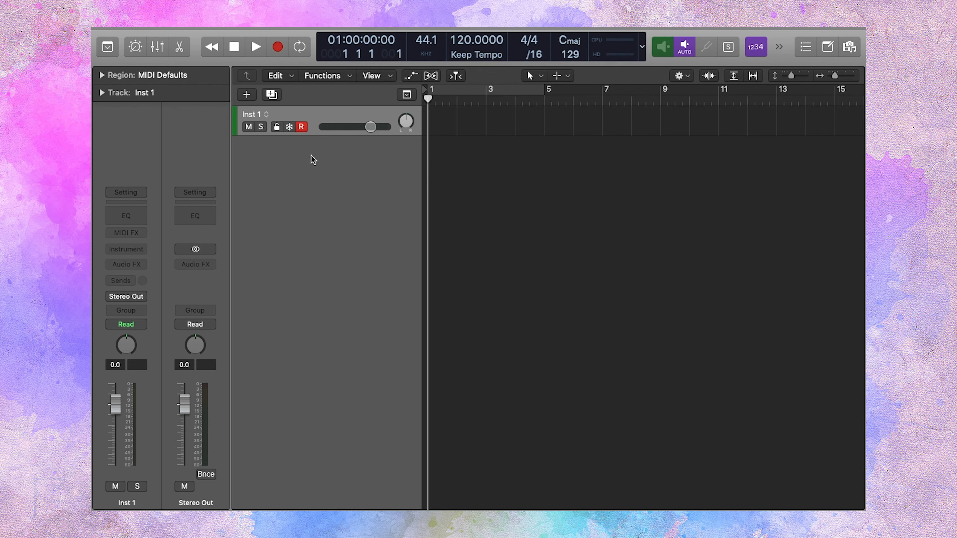
- Create a new track alternative for the Inst 1 track and look over its alternatives options
click(265, 115)
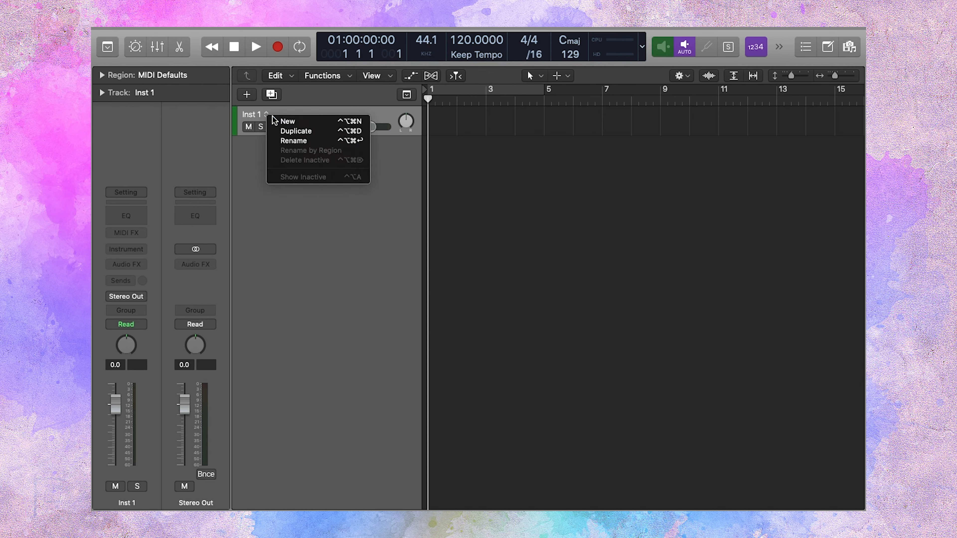
click(290, 122)
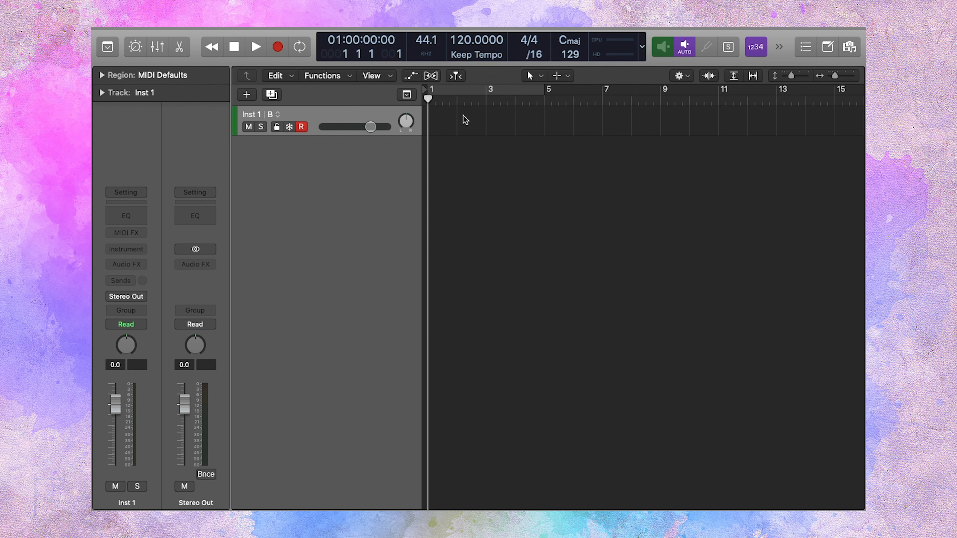
click(277, 113)
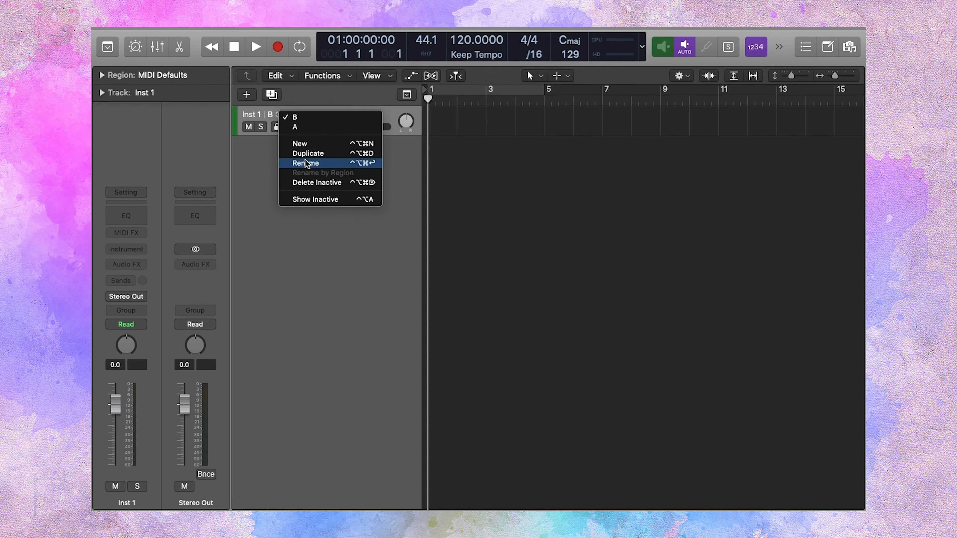
click(274, 154)
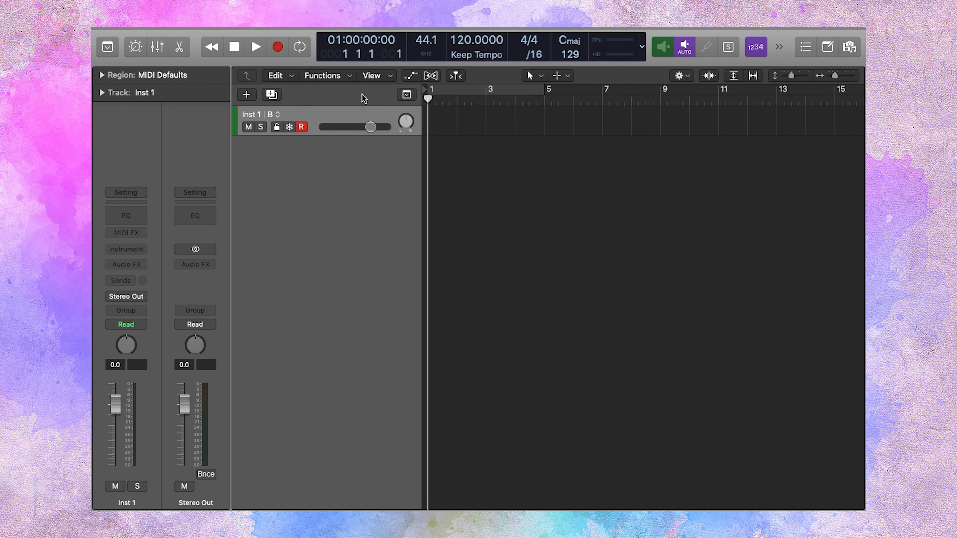
- Show the Secondary Ruler above the Tracks area and look along the timeline
click(389, 77)
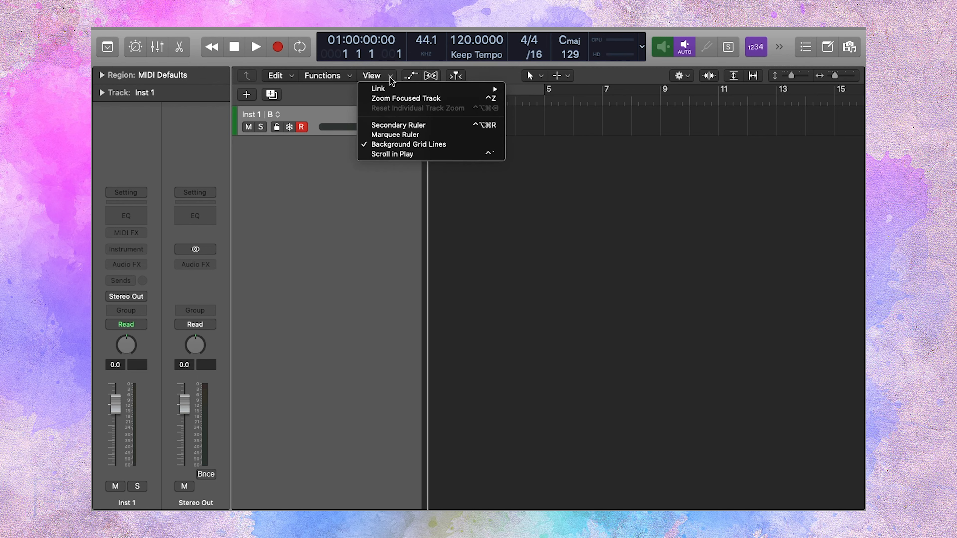
click(400, 127)
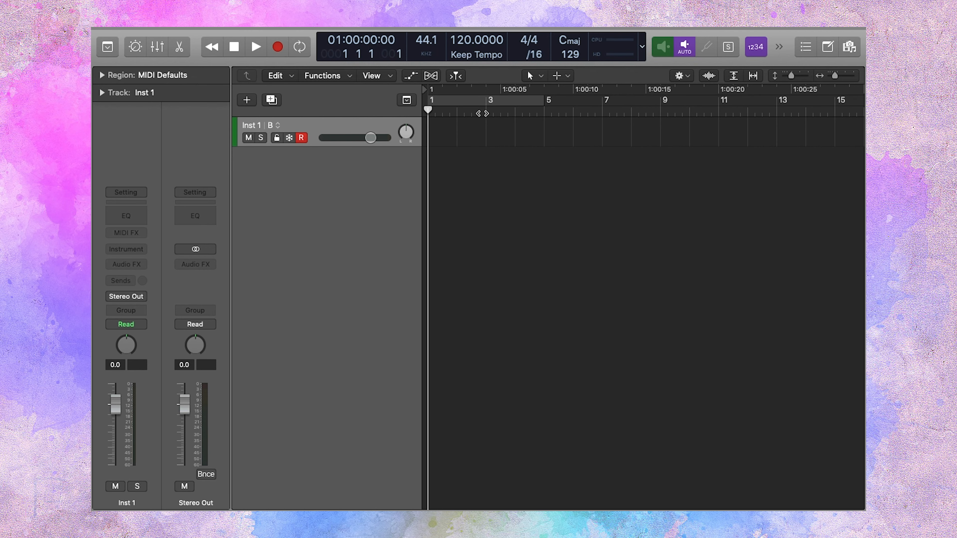
scroll(623, 111, right, 5)
scroll(624, 111, right, 2)
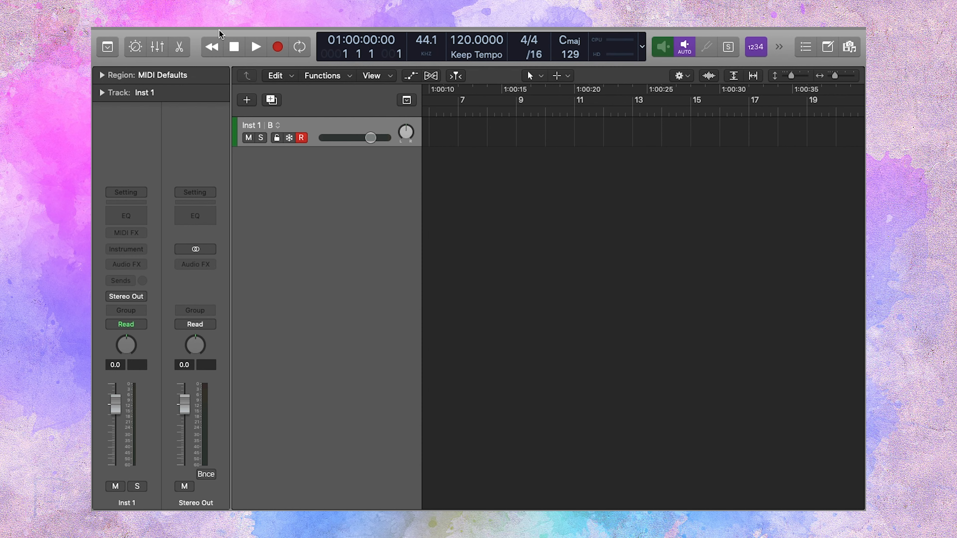
- Open the movie "It's Always Sunny At Liberty - Spring Coffee House 2017.mp4" from the Documents folder
mouse_move(218, 29)
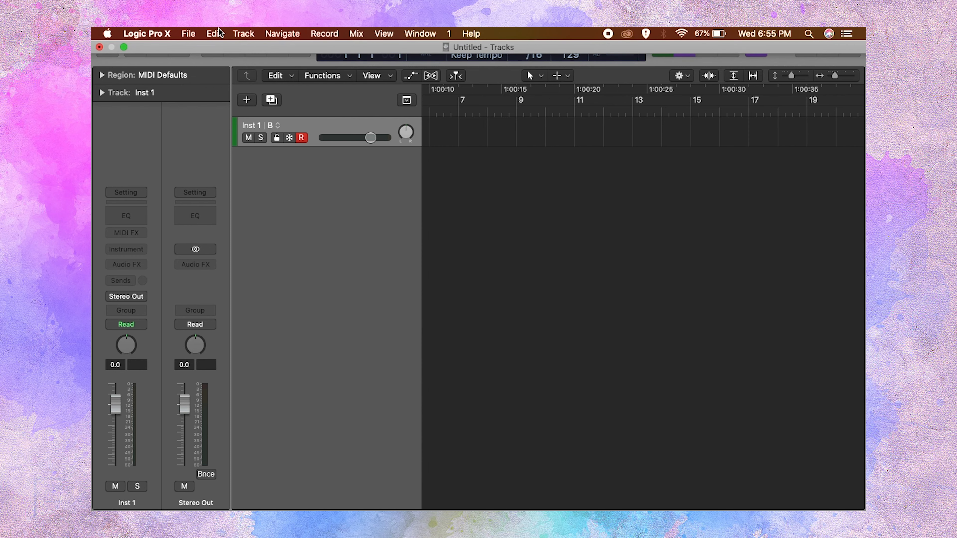
click(189, 35)
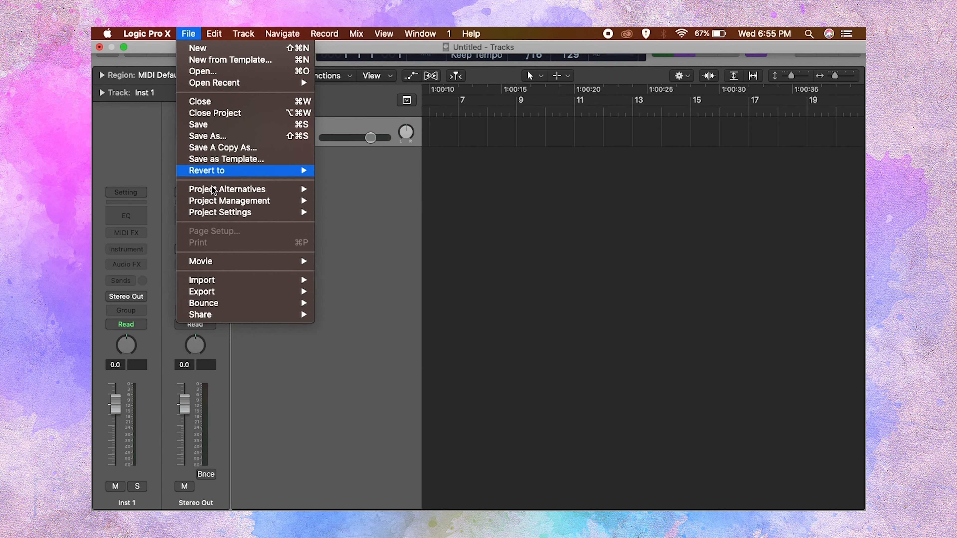
mouse_move(305, 261)
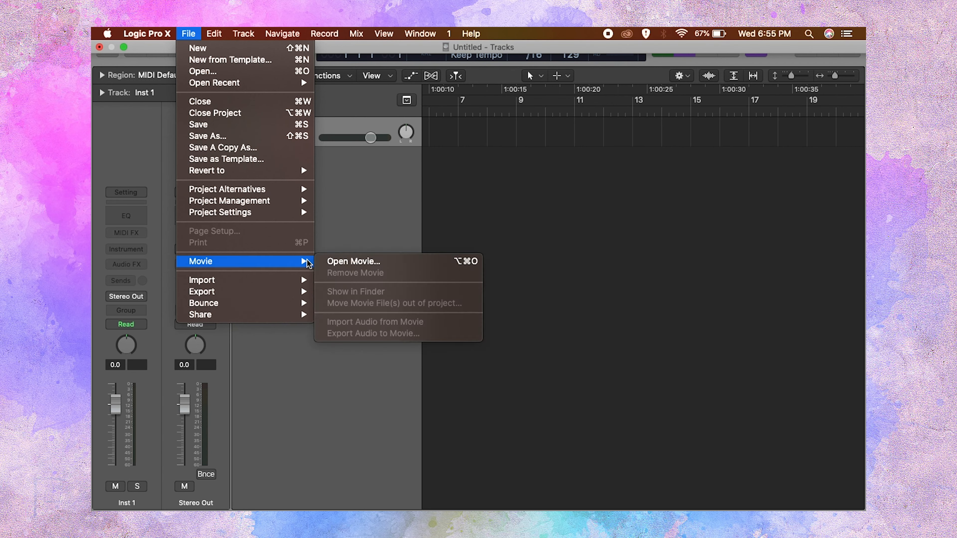
click(336, 261)
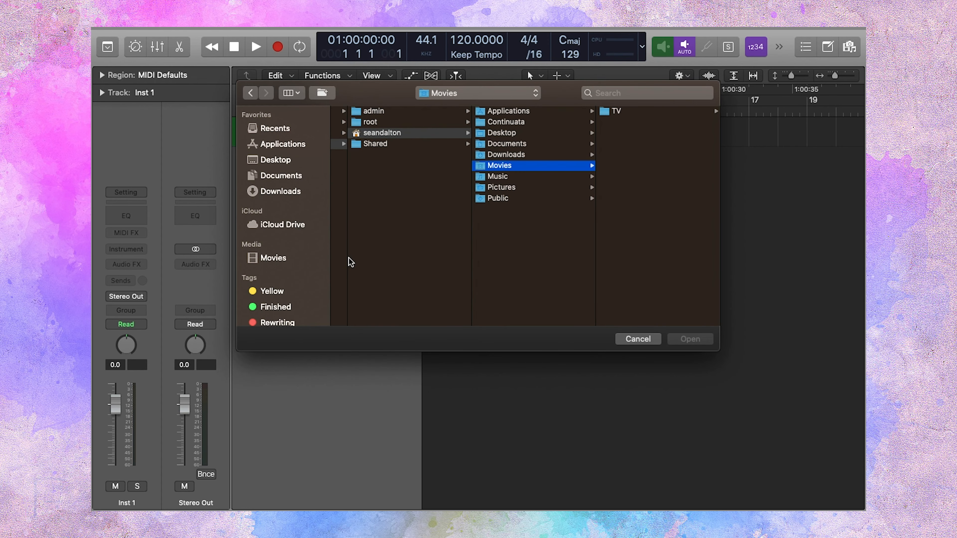
click(286, 174)
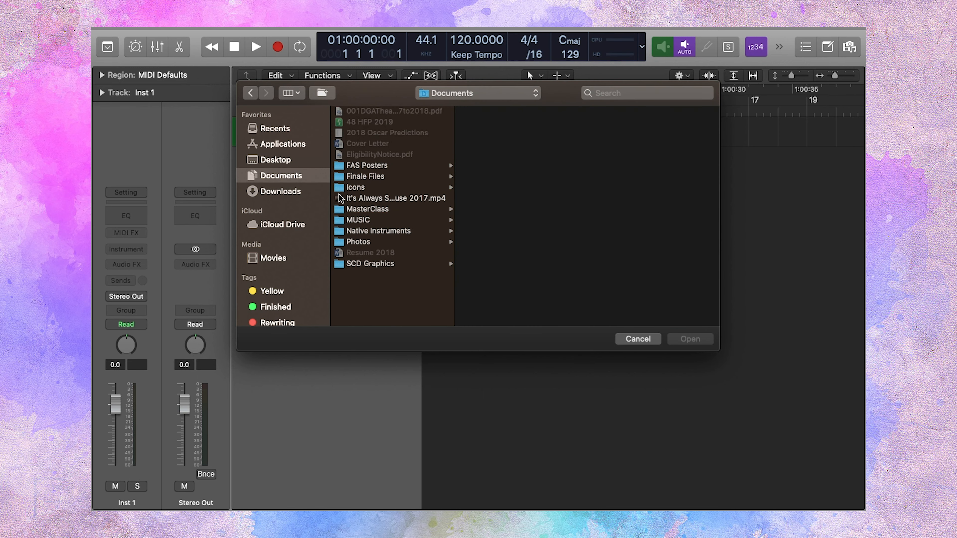
click(376, 199)
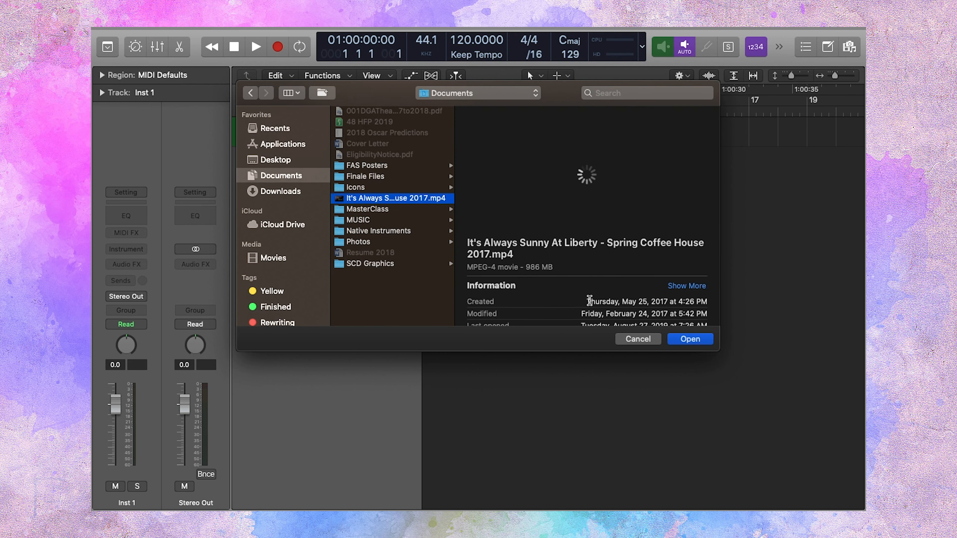
click(695, 340)
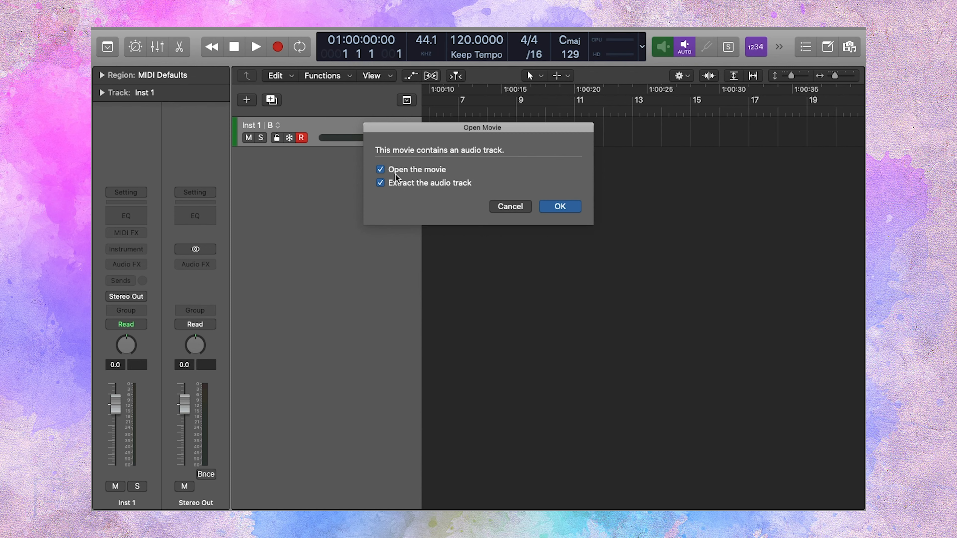
- Import the movie with its audio track extracted, switching the project to 48,000 Hz and a frame rate of 23.976
click(551, 204)
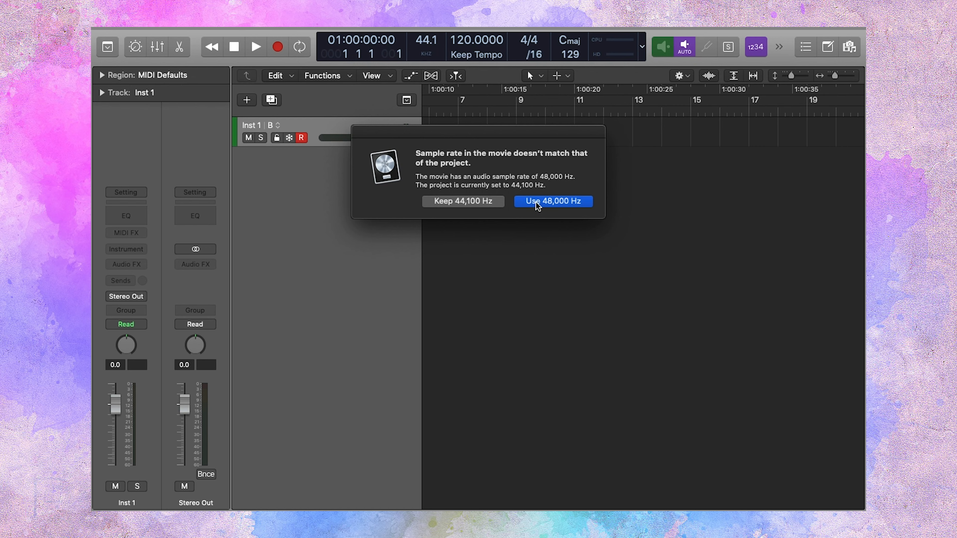
click(559, 203)
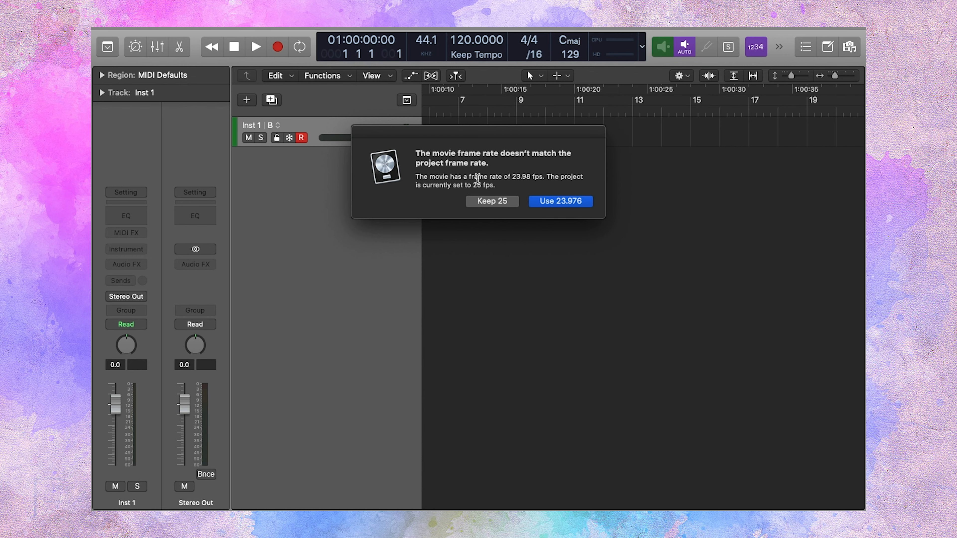
click(572, 203)
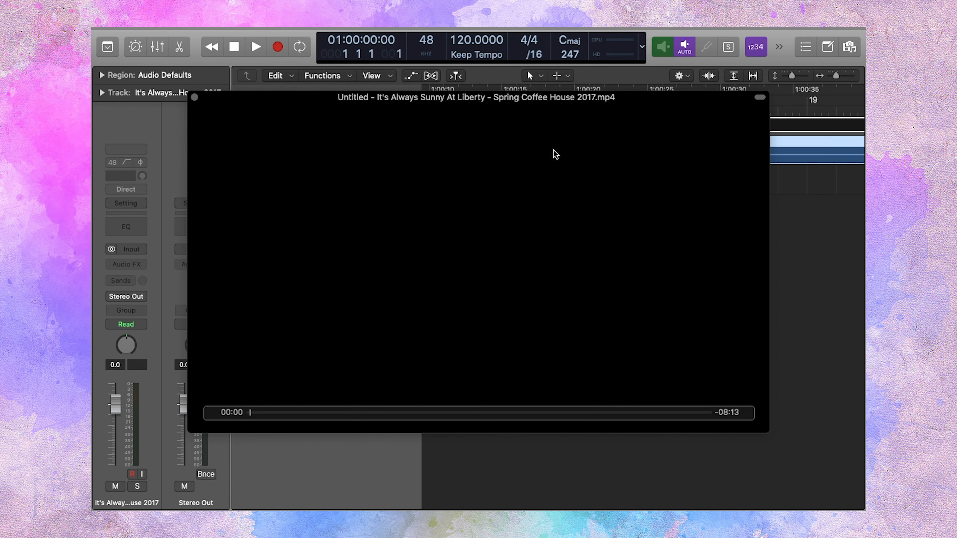
- Close the floating movie window and look through the movie thumbnails and extracted audio along the timeline
click(194, 98)
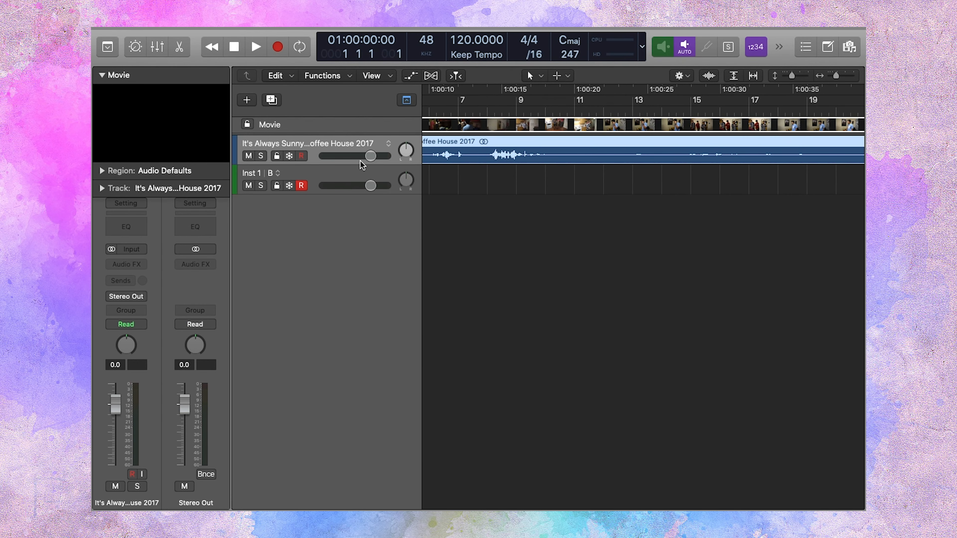
scroll(530, 181, left, 8)
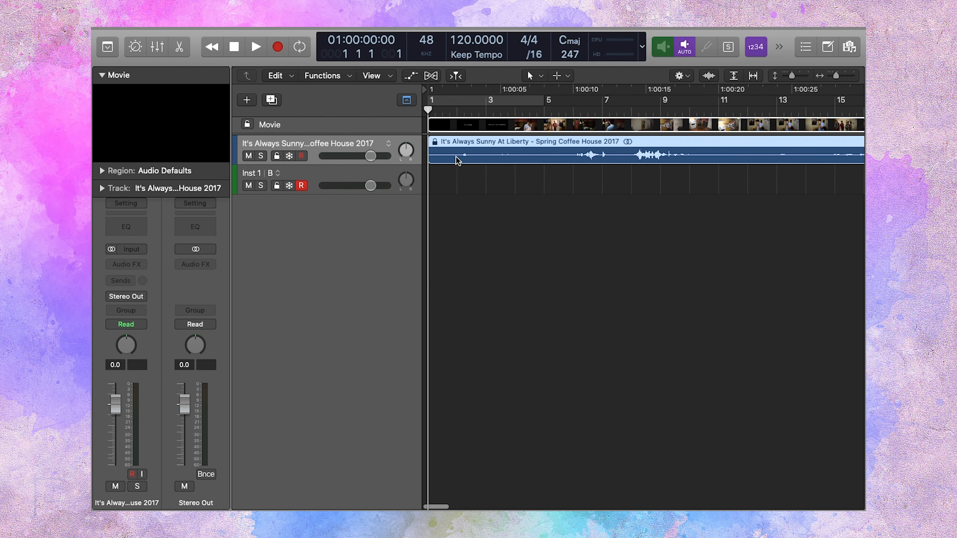
scroll(538, 120, right, 15)
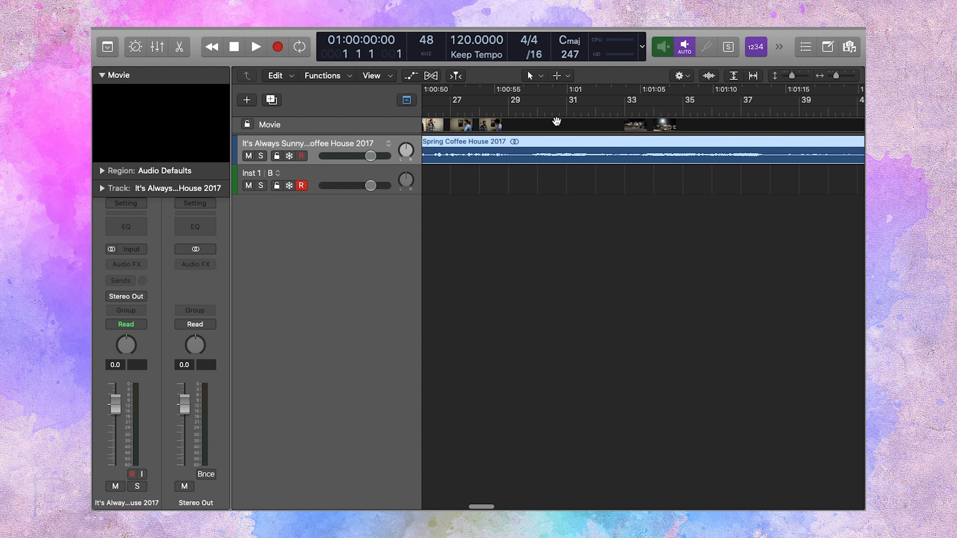
scroll(534, 125, left, 15)
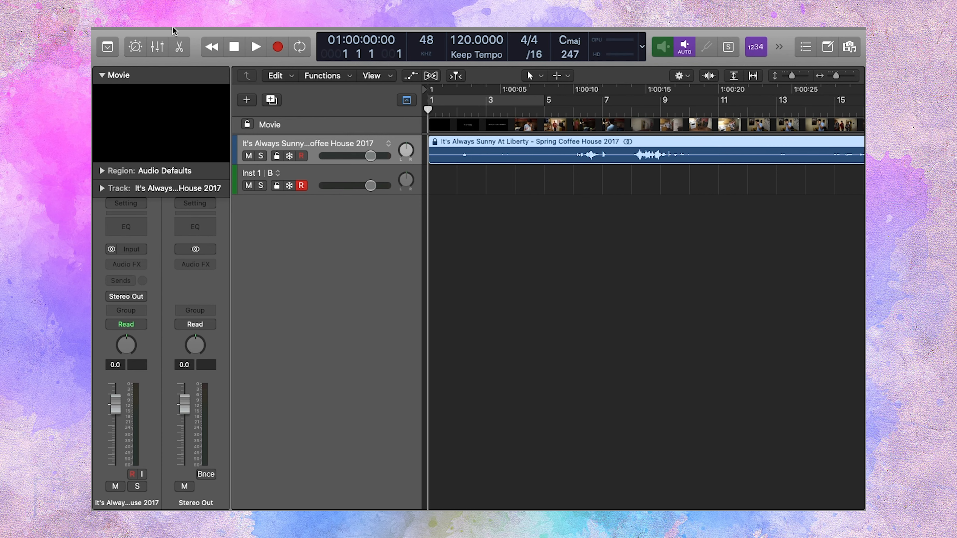
- Open the project's Synchronization settings and review the available frame rates without changing the selection
mouse_move(186, 34)
click(188, 34)
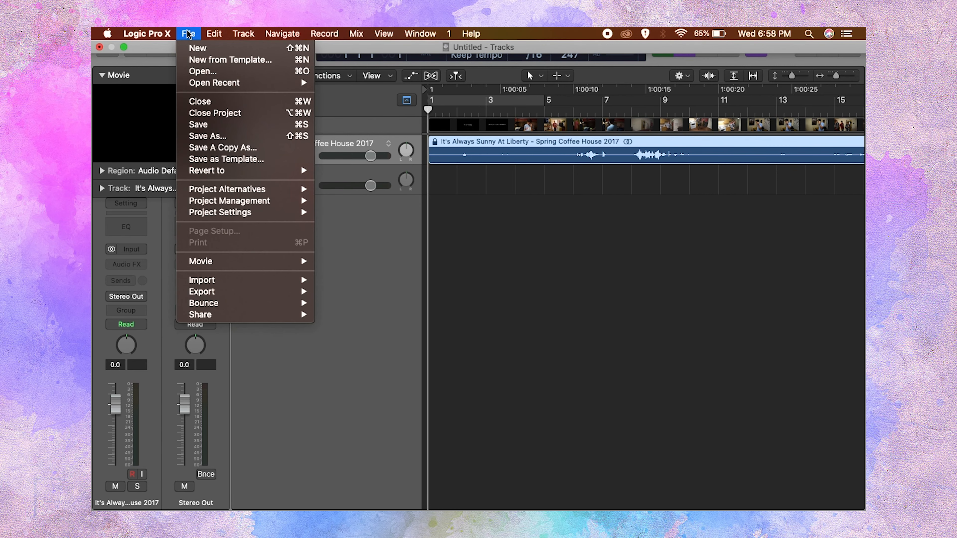
mouse_move(213, 220)
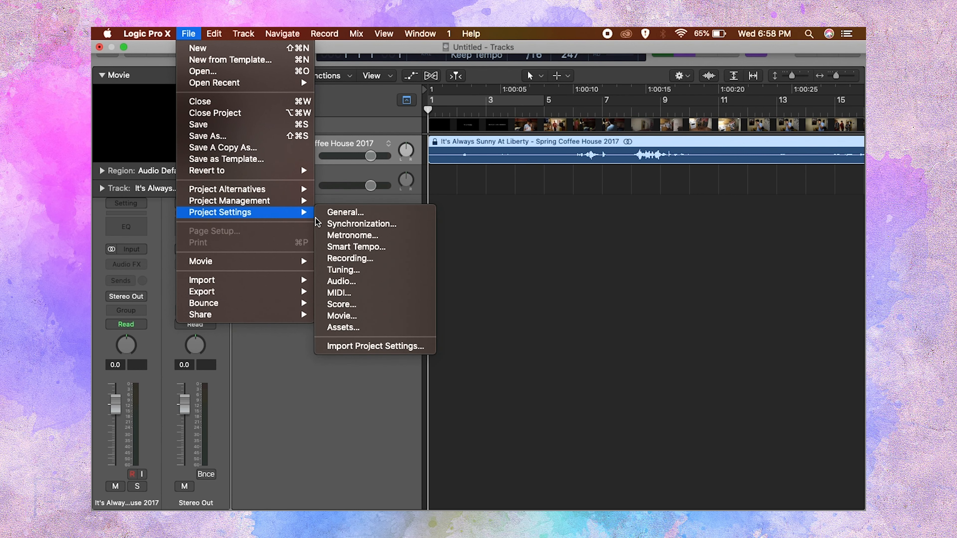
click(366, 225)
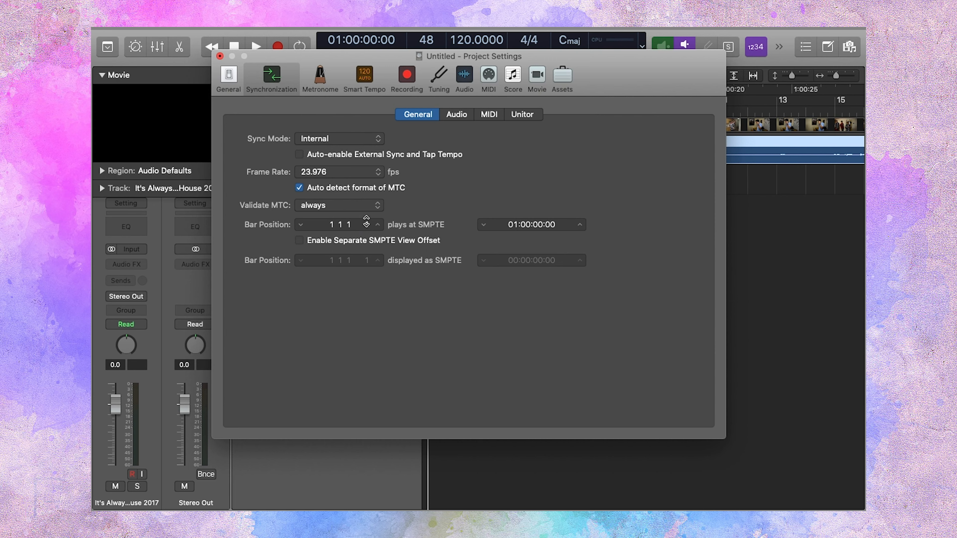
click(374, 172)
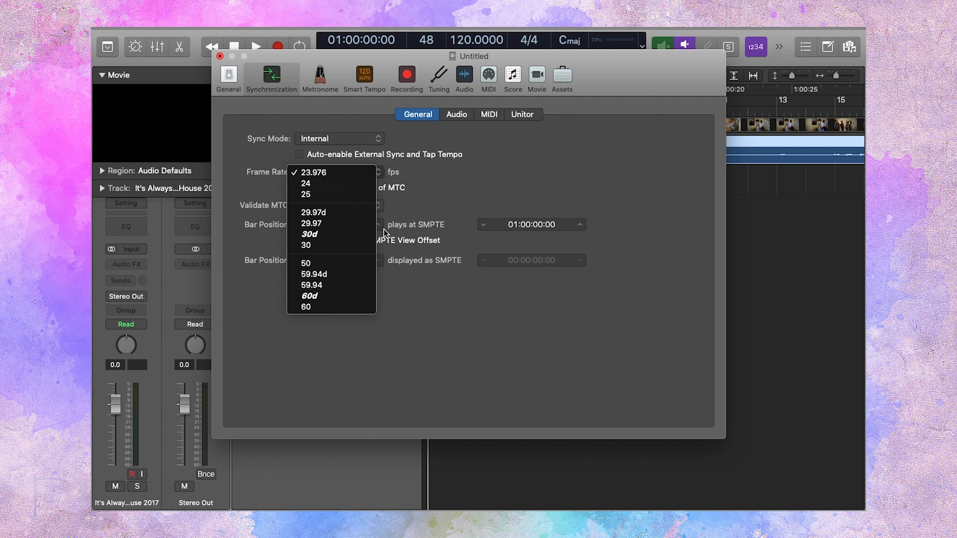
click(436, 195)
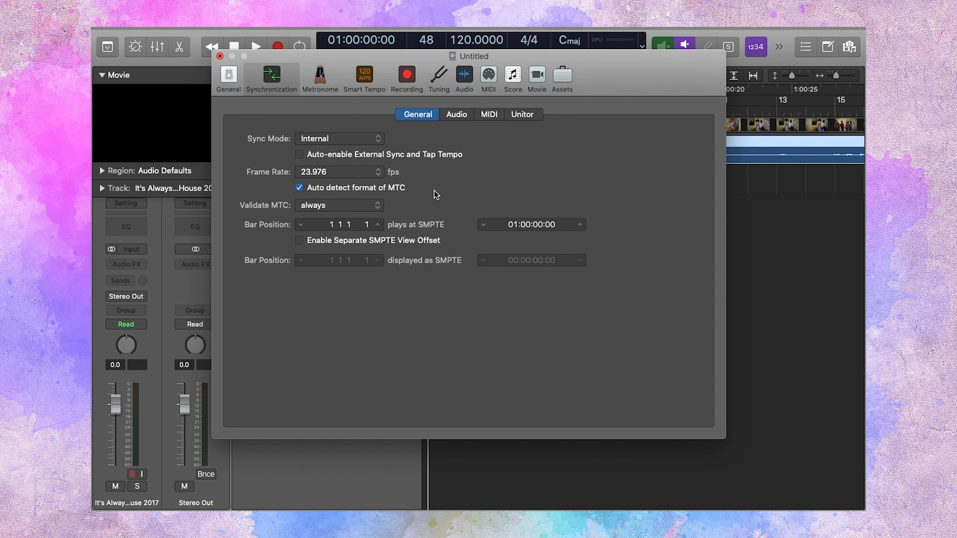
- Review the MIDI synchronization settings and the project's audio sample rate options, and close Project Settings
click(489, 115)
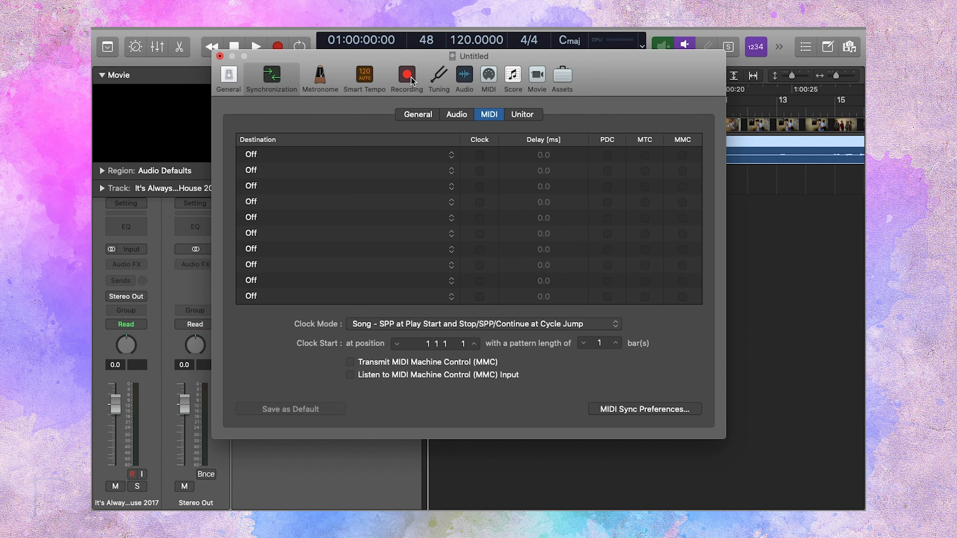
click(464, 75)
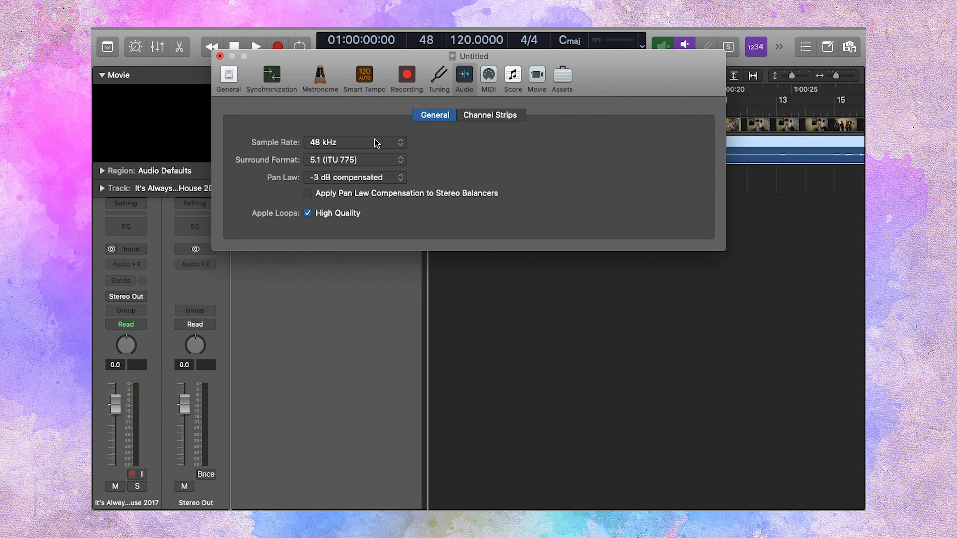
click(393, 142)
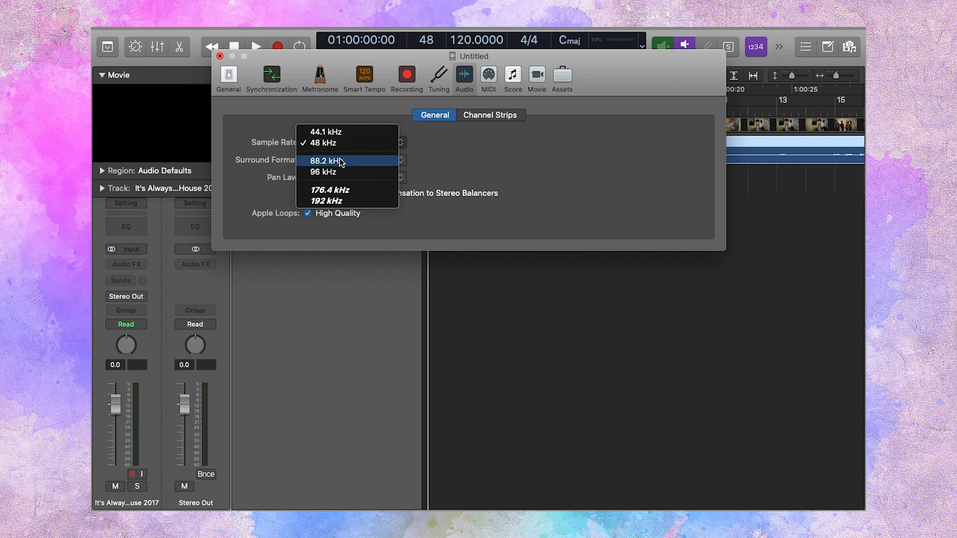
click(456, 164)
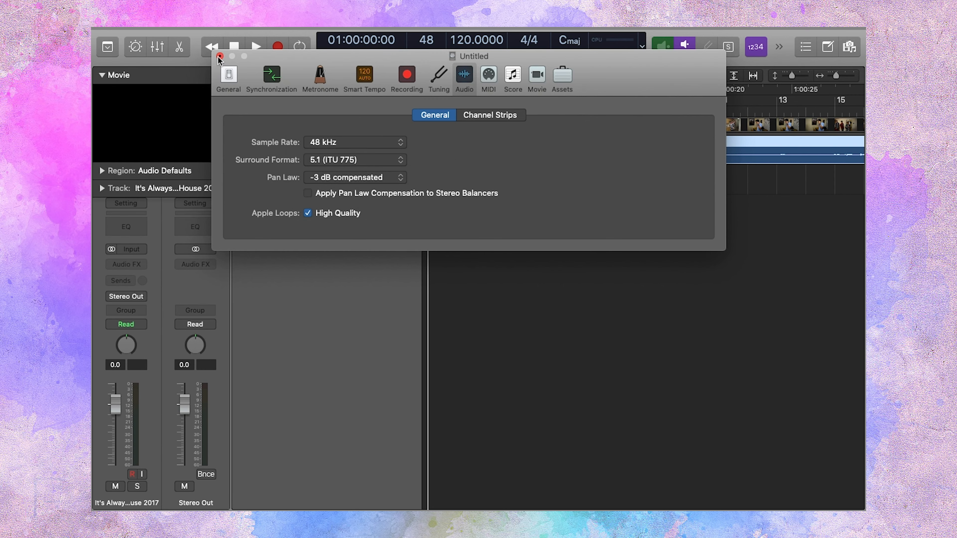
click(219, 56)
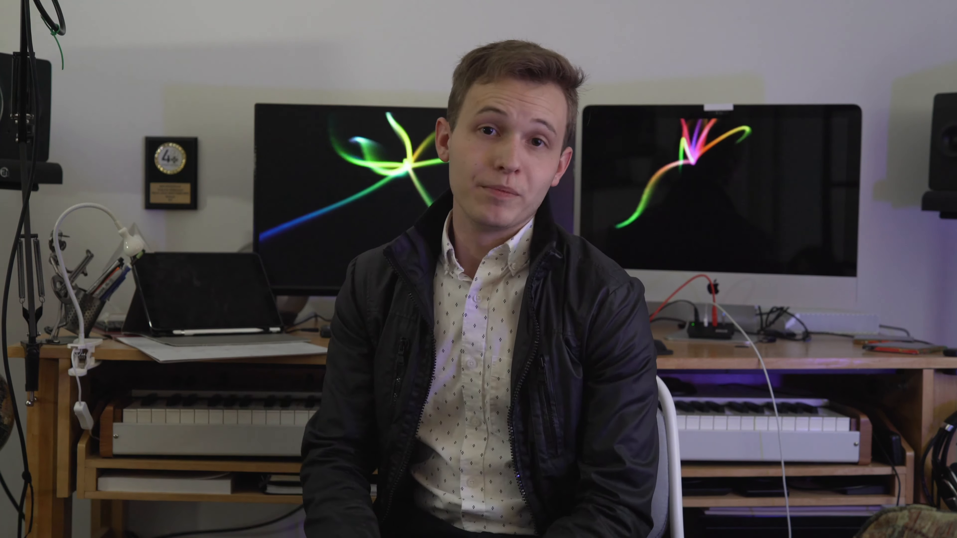